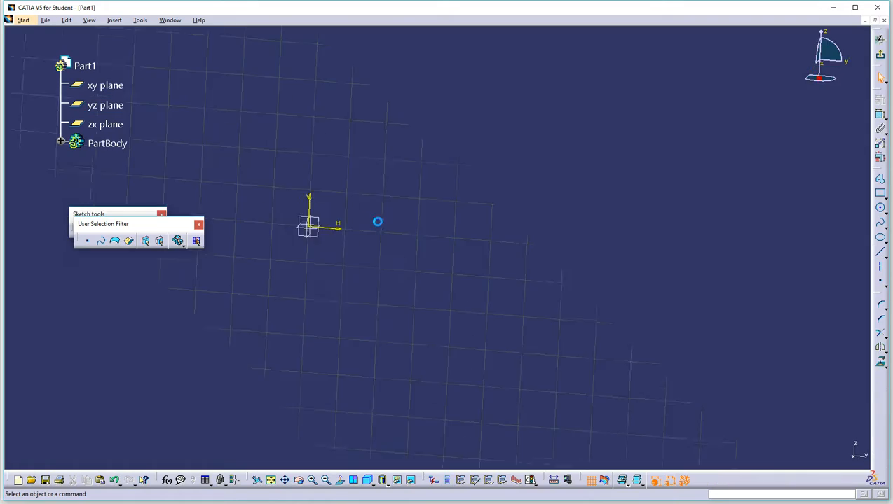
# - Separate the overlapping User Selection Filter and Sketch tools toolbars and place them apart in the drawing area
pyautogui.moveTo(470, 150)
pyautogui.mouseDown(button='middle')
pyautogui.moveTo(401, 238)
pyautogui.moveTo(405, 311)
pyautogui.moveTo(409, 207)
pyautogui.moveTo(564, 172)
pyautogui.moveTo(480, 261)
pyautogui.moveTo(517, 179)
pyautogui.mouseUp(button='middle')
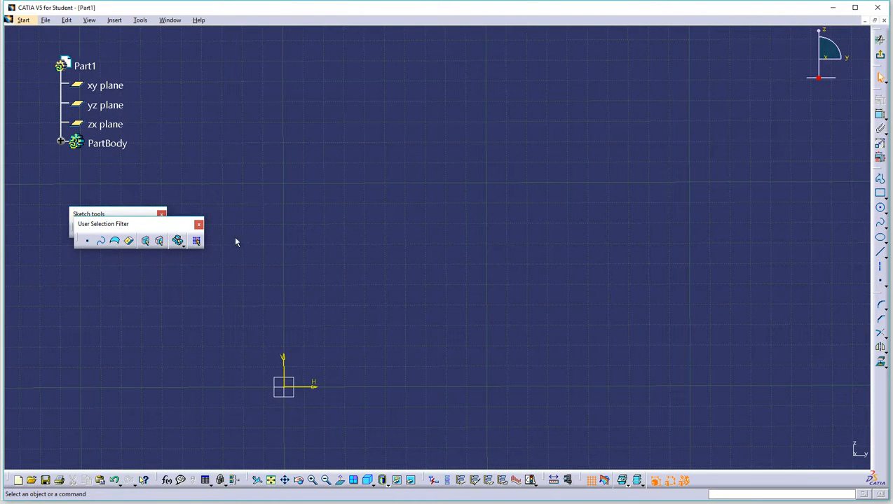
pyautogui.moveTo(332, 102); pyautogui.dragTo(334, 103)
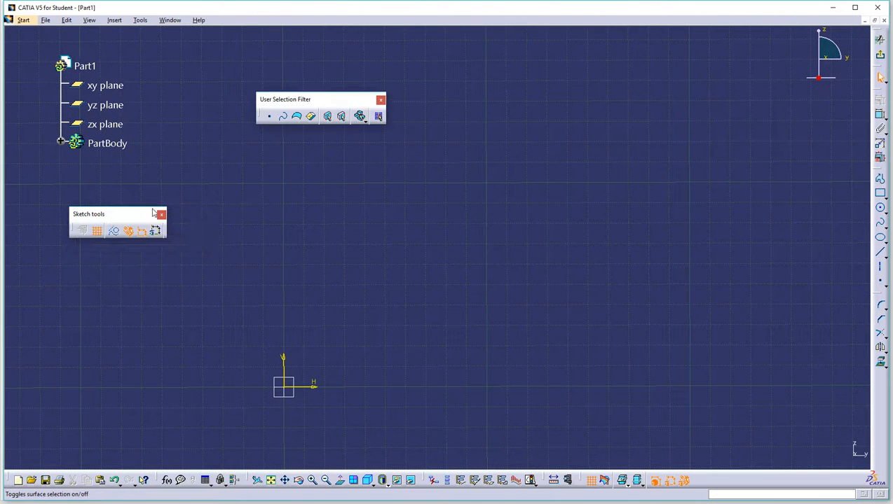
pyautogui.moveTo(129, 217); pyautogui.dragTo(271, 149)
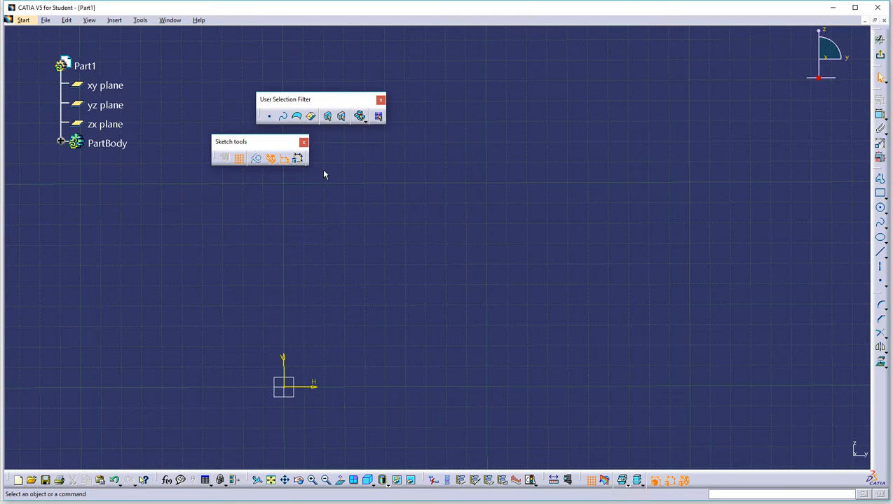
# - Show the Graphic Properties toolbar, dock the User Selection Filter beside it, and place the floating Sketch tools just beneath
pyautogui.rightClick(874, 82)
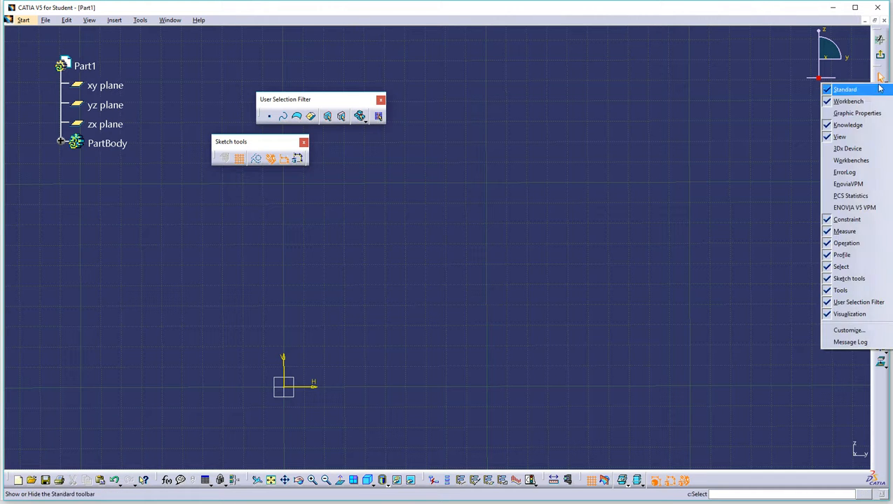
pyautogui.click(845, 115)
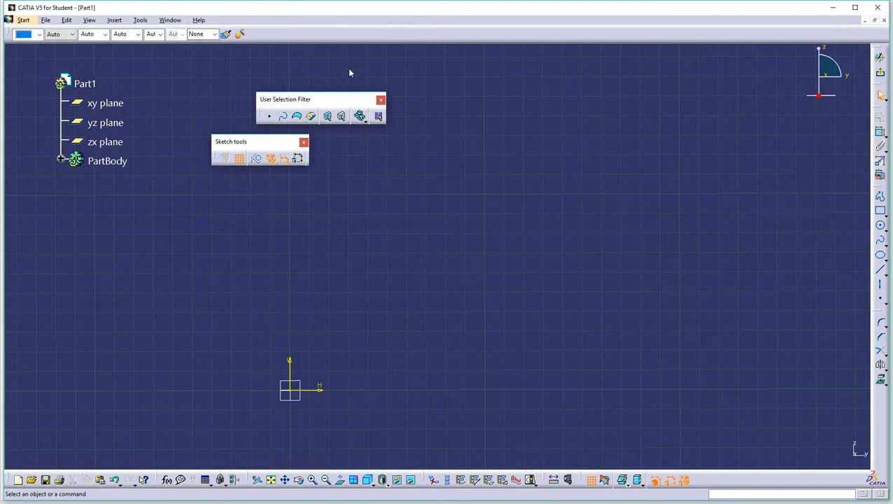
pyautogui.moveTo(334, 31); pyautogui.dragTo(323, 29)
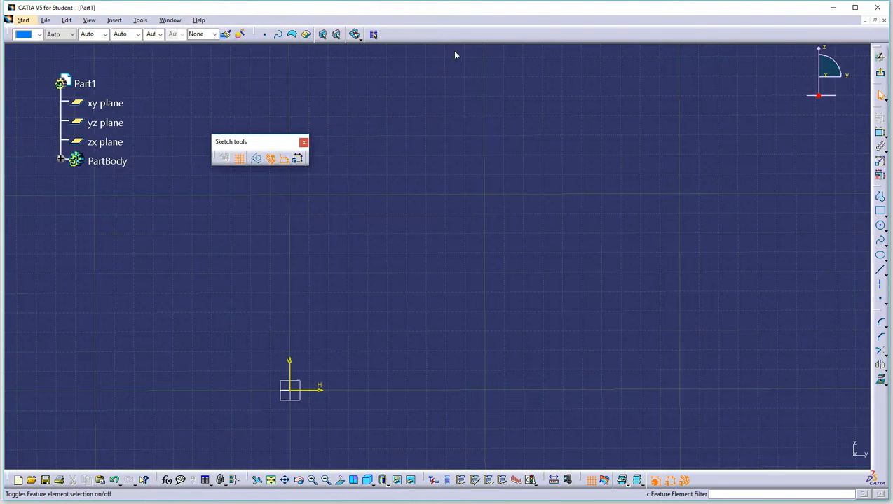
pyautogui.moveTo(455, 55); pyautogui.dragTo(456, 57)
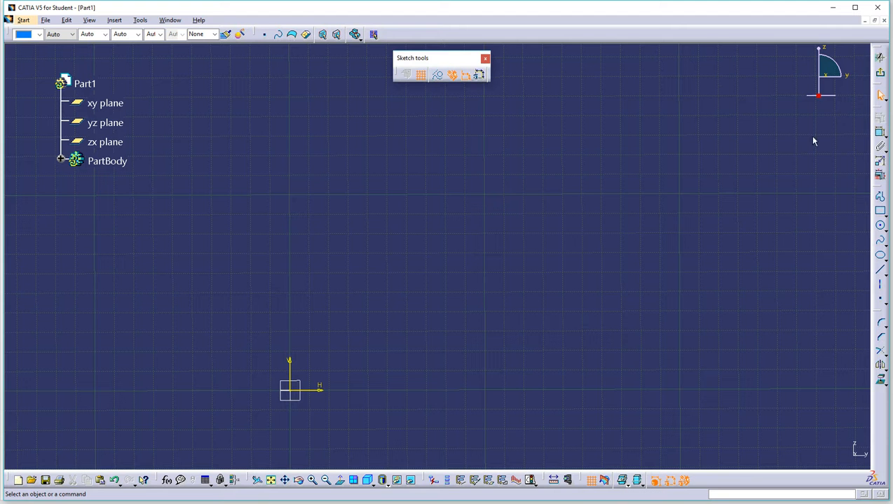
# - Start the Circle, Rectangle and Line commands one after another to view the coordinate fields each offers in Sketch tools
pyautogui.click(880, 227)
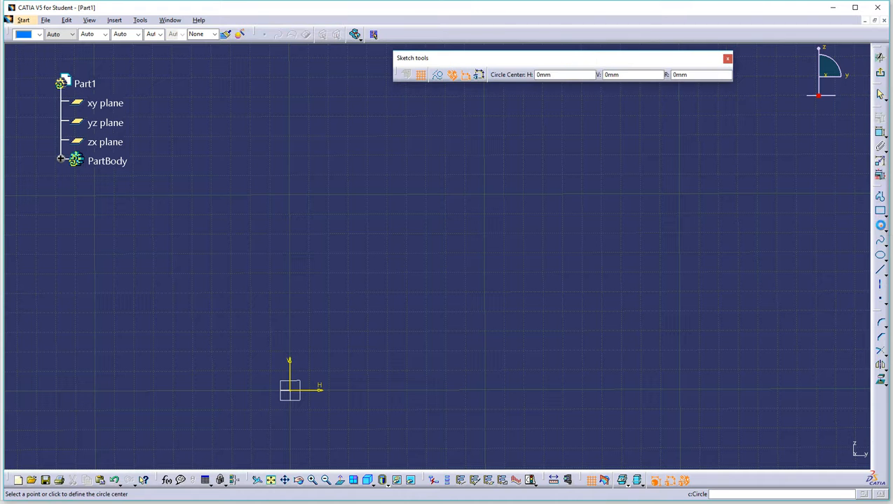
pyautogui.click(880, 213)
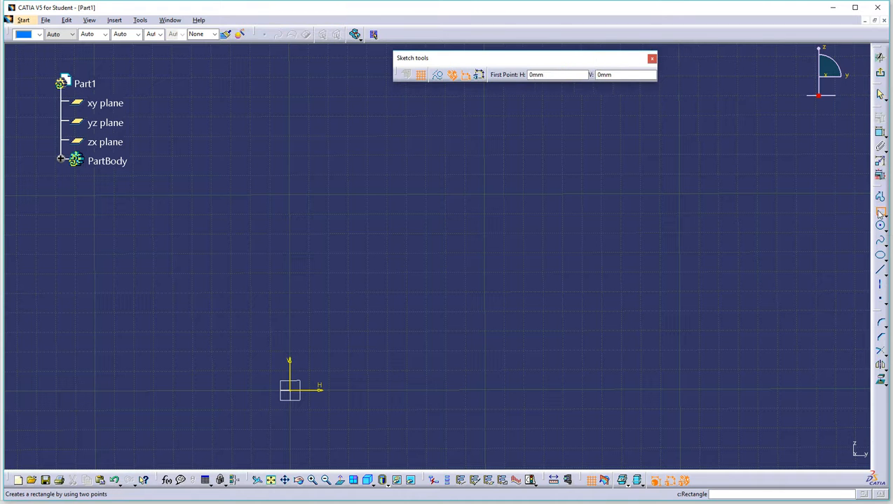
pyautogui.click(881, 270)
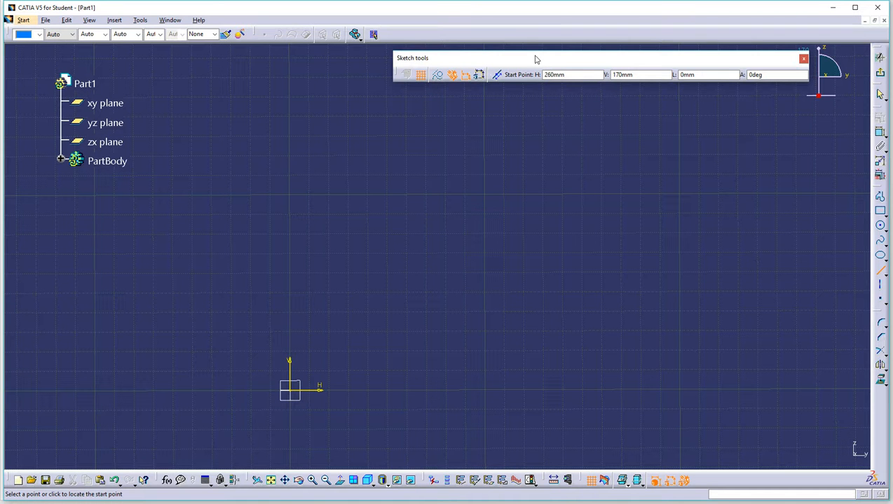
# - Try docking the Sketch tools toolbar beside the User Selection Filter and return it to floating
pyautogui.moveTo(529, 28); pyautogui.dragTo(526, 20)
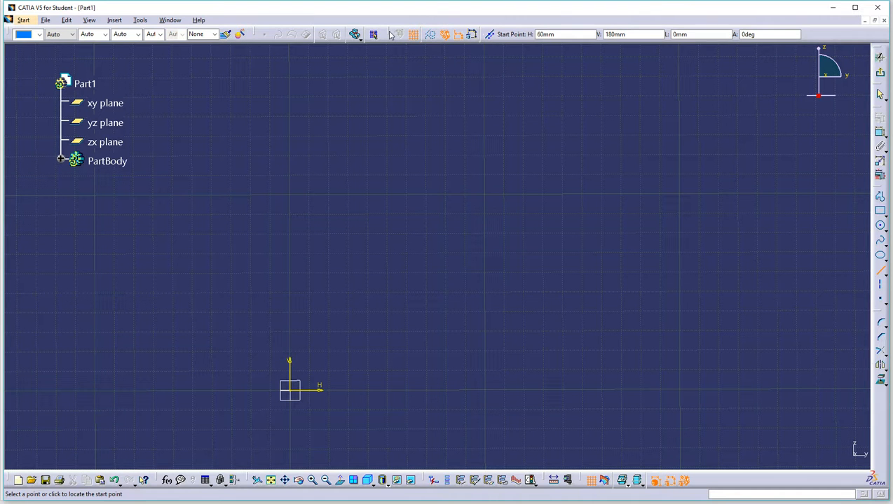
pyautogui.moveTo(390, 33); pyautogui.dragTo(346, 79)
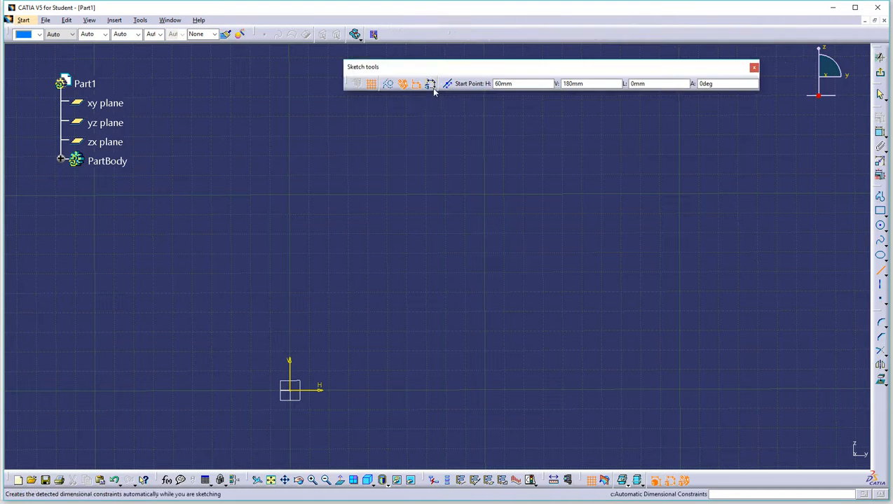
# - Turn off geometrical and dimensional constraints and sketch a grid-snapped rectangle with its first corner at about H 60 mm, V 70 mm
pyautogui.click(880, 212)
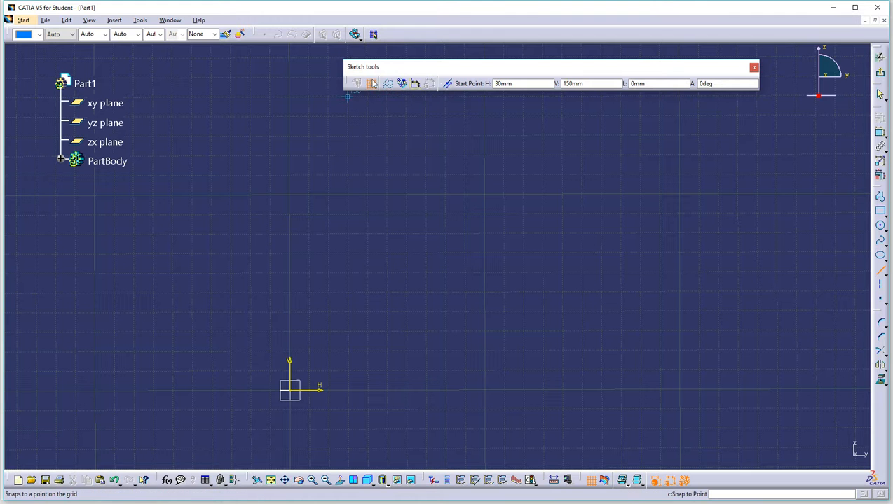
pyautogui.click(880, 211)
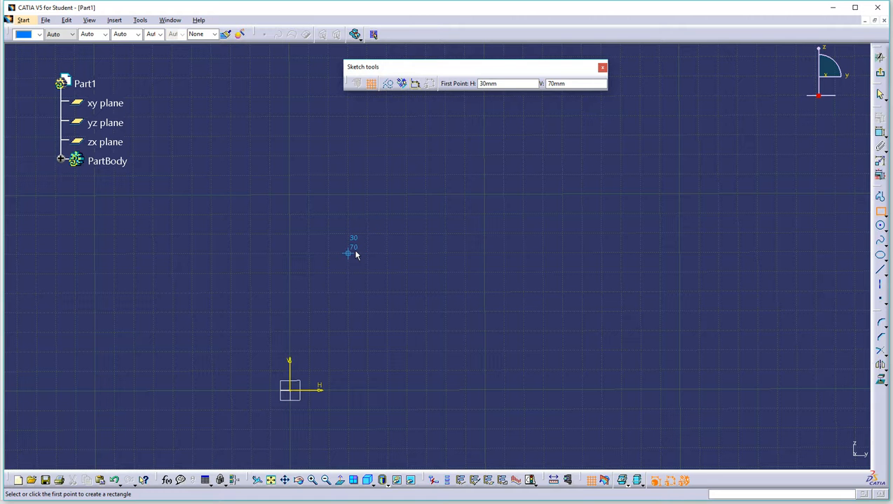
pyautogui.moveTo(361, 246)
pyautogui.mouseDown(button='middle')
pyautogui.moveTo(357, 253)
pyautogui.moveTo(392, 197)
pyautogui.mouseUp(button='middle')
pyautogui.scroll(1, 392, 197)
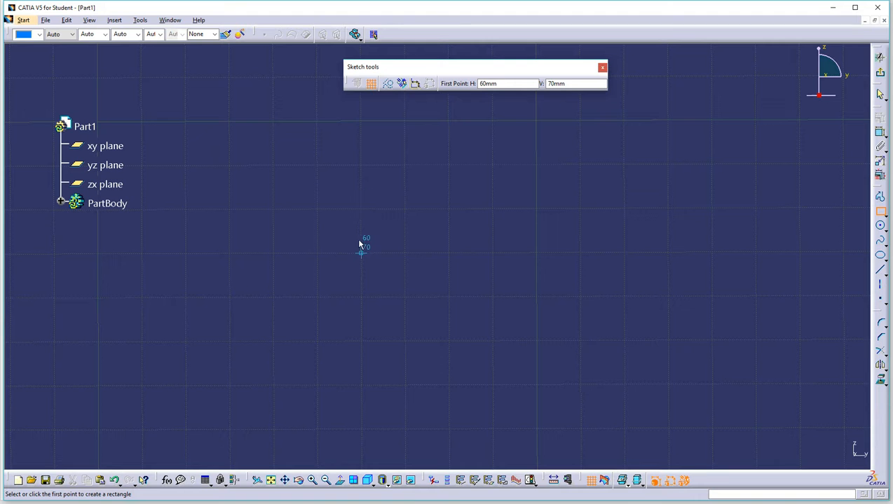
pyautogui.click(360, 243)
pyautogui.click(697, 128)
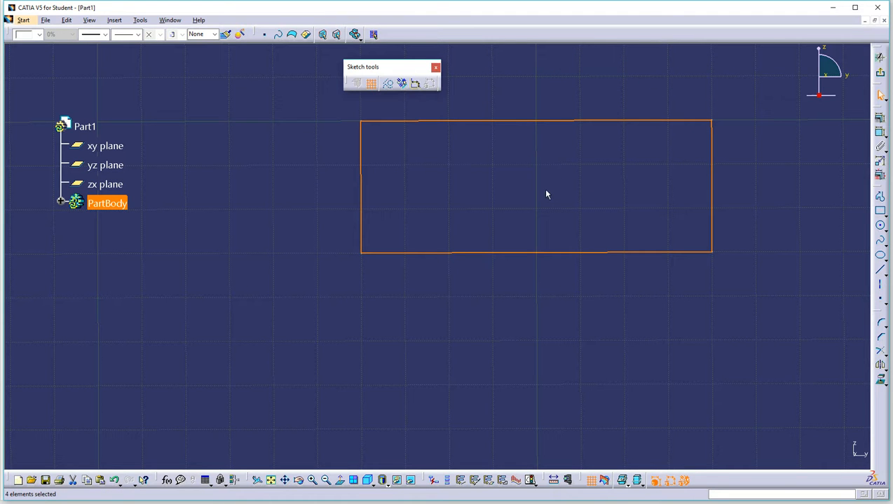
# - Sketch a second, larger rectangle from about H 200 mm, V 100 mm, and delete all geometry in the sketch
pyautogui.moveTo(546, 187)
pyautogui.mouseDown(button='middle')
pyautogui.moveTo(546, 344)
pyautogui.moveTo(560, 287)
pyautogui.mouseUp(button='middle')
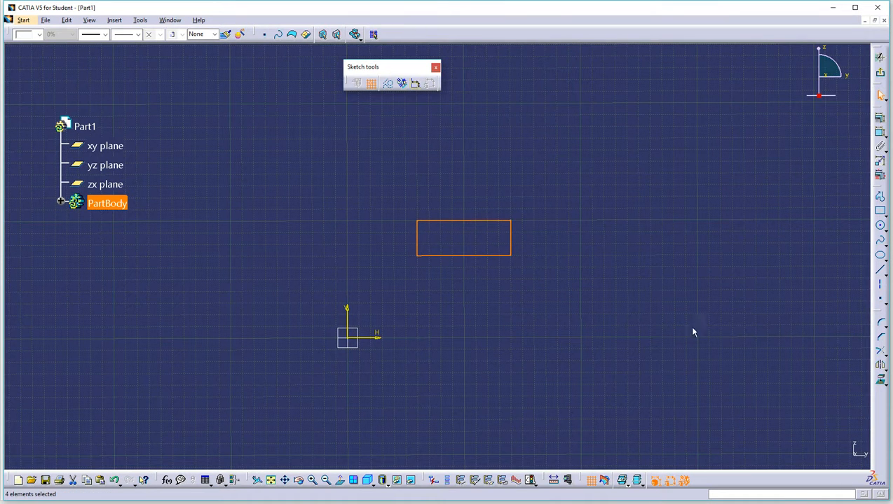
pyautogui.moveTo(599, 226); pyautogui.dragTo(467, 204, button='middle')
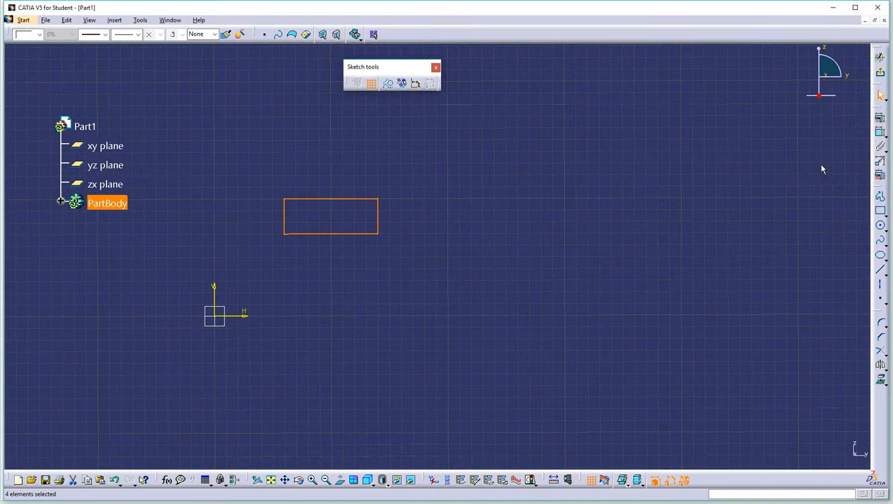
pyautogui.click(880, 213)
pyautogui.moveTo(564, 208)
pyautogui.mouseDown(button='middle')
pyautogui.moveTo(438, 253)
pyautogui.moveTo(466, 307)
pyautogui.mouseUp(button='middle')
pyautogui.click(357, 286)
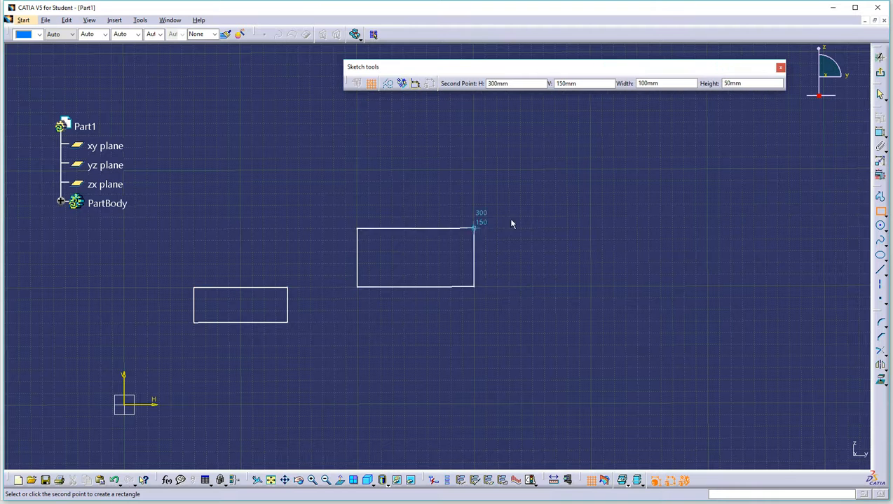
pyautogui.click(589, 171)
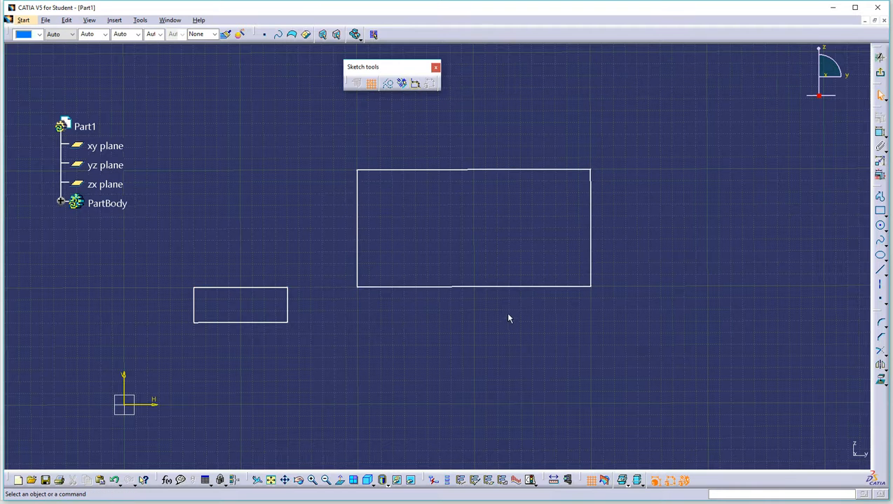
pyautogui.hotkey('ctrl', 'a')
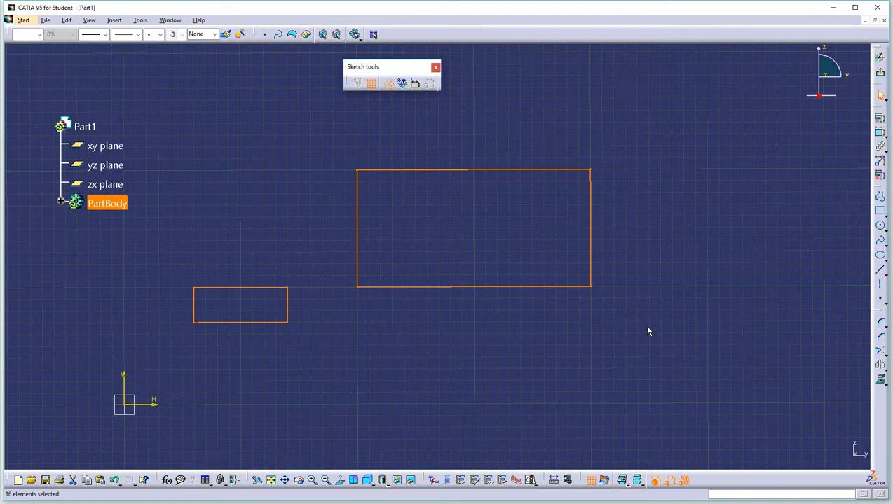
pyautogui.press('Delete')
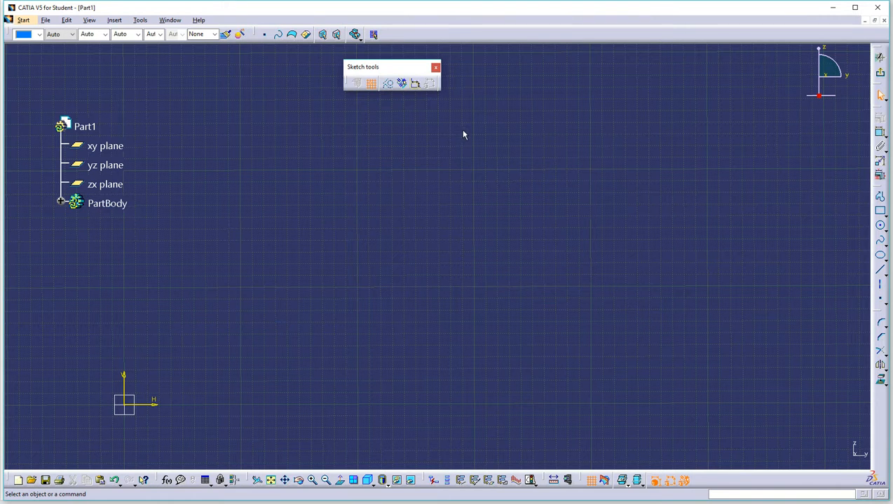
# - Switch geometrical constraints on and off again, and sketch an unconstrained rectangle with its lower edge along the H axis
pyautogui.click(403, 85)
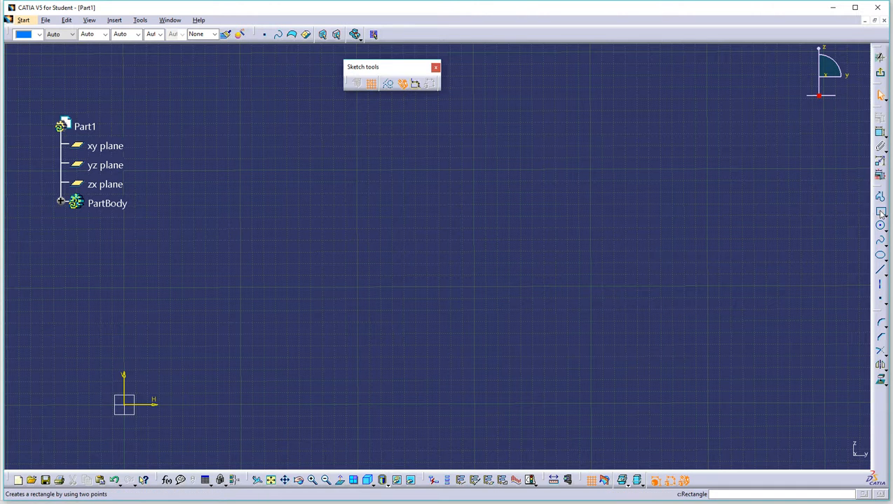
pyautogui.click(401, 83)
pyautogui.click(880, 210)
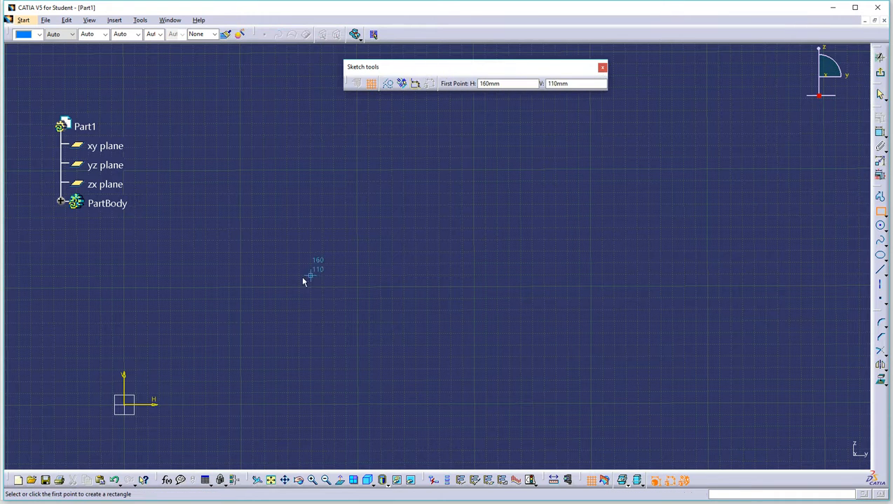
pyautogui.click(229, 404)
pyautogui.click(485, 252)
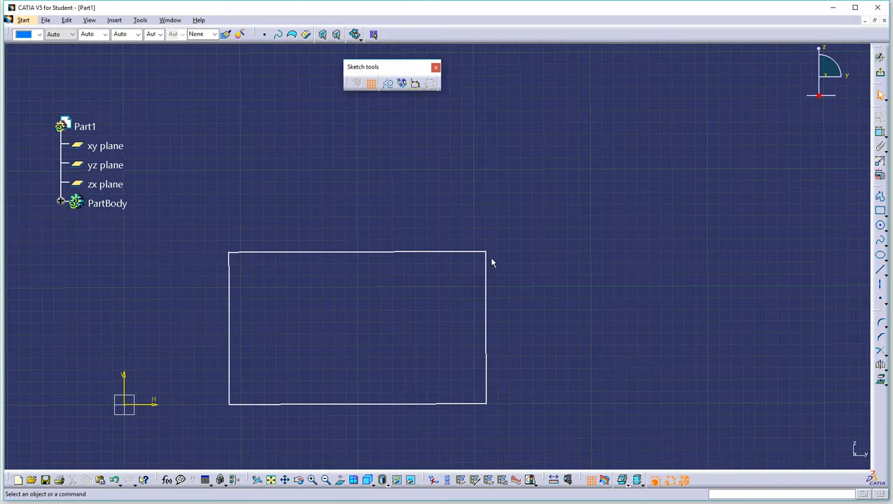
# - Skew the unconstrained rectangle by moving its lower-right corner outward and up, and delete the resulting shape
pyautogui.moveTo(487, 252)
pyautogui.mouseDown()
pyautogui.moveTo(434, 295)
pyautogui.moveTo(571, 241)
pyautogui.moveTo(464, 255)
pyautogui.moveTo(524, 248)
pyautogui.moveTo(488, 255)
pyautogui.mouseUp()
pyautogui.moveTo(486, 404); pyautogui.dragTo(521, 381)
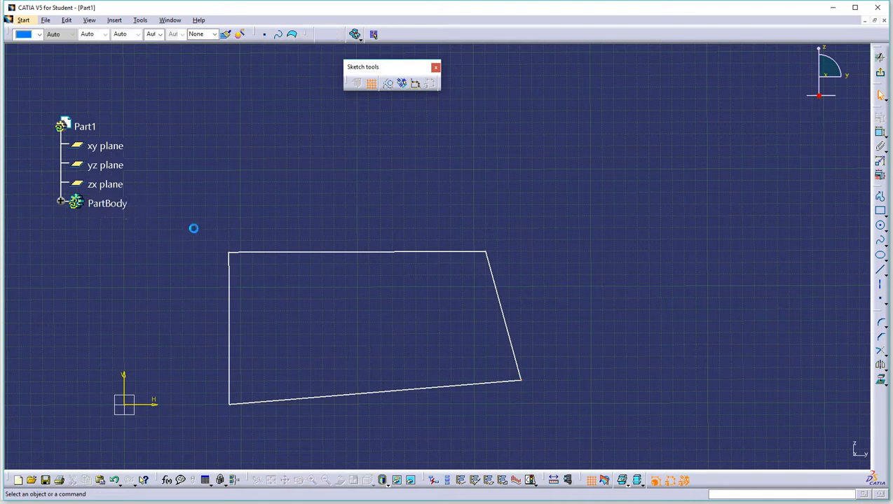
pyautogui.moveTo(178, 224); pyautogui.dragTo(646, 424)
pyautogui.press('Delete')
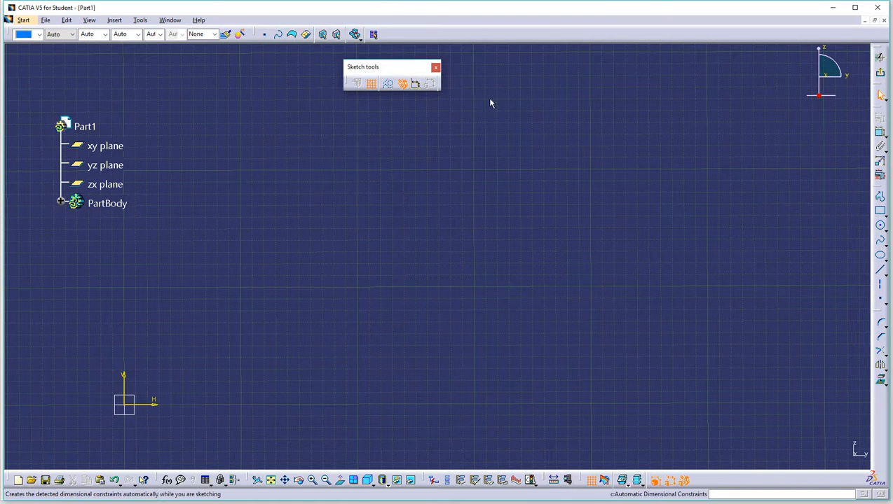
# - Turn on geometrical constraints and sketch a rectangle away from the origin, with its sides constrained horizontal and vertical
pyautogui.click(880, 211)
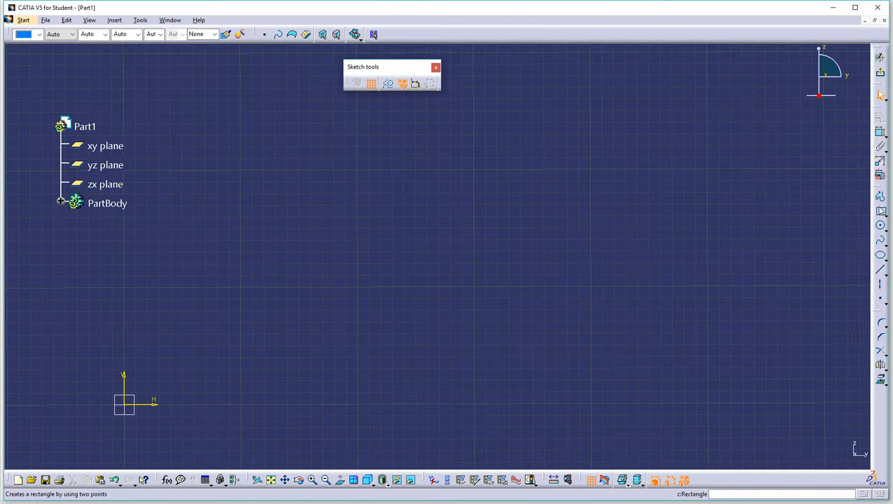
pyautogui.click(358, 287)
pyautogui.click(591, 170)
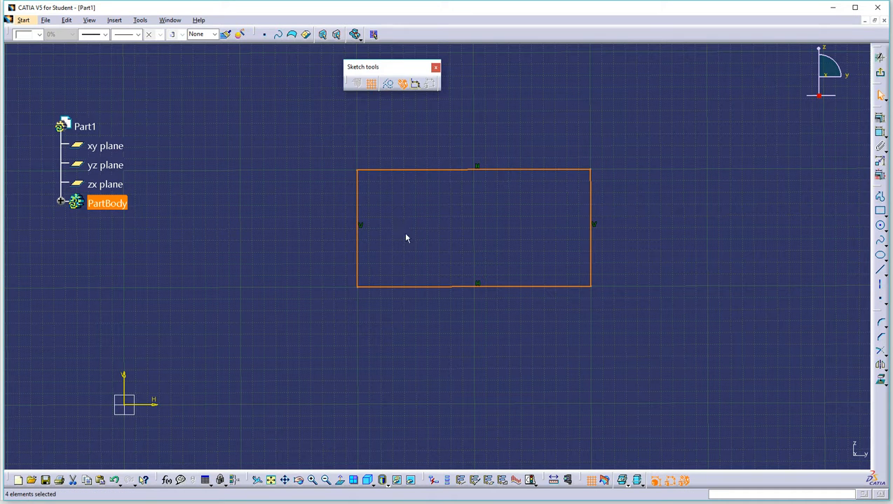
pyautogui.click(625, 234)
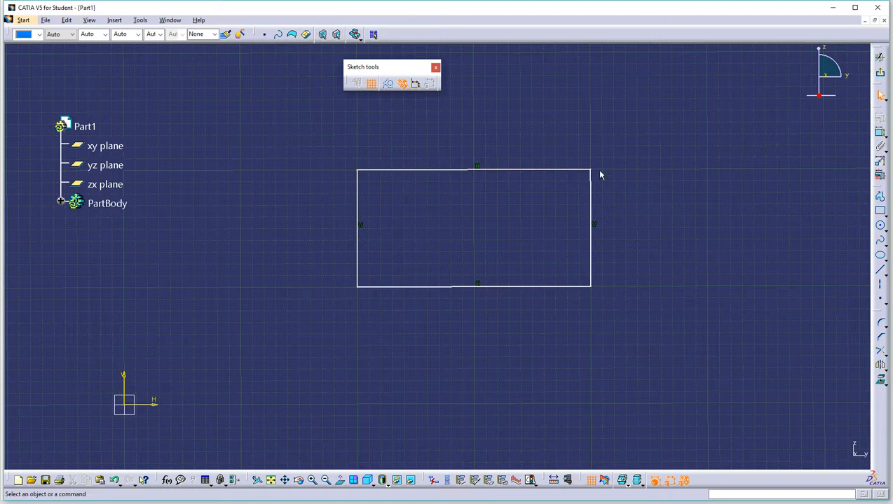
# - Stretch the constrained rectangle by moving its upper-right corner to H 420, V 220, and delete it
pyautogui.moveTo(592, 171); pyautogui.dragTo(614, 144)
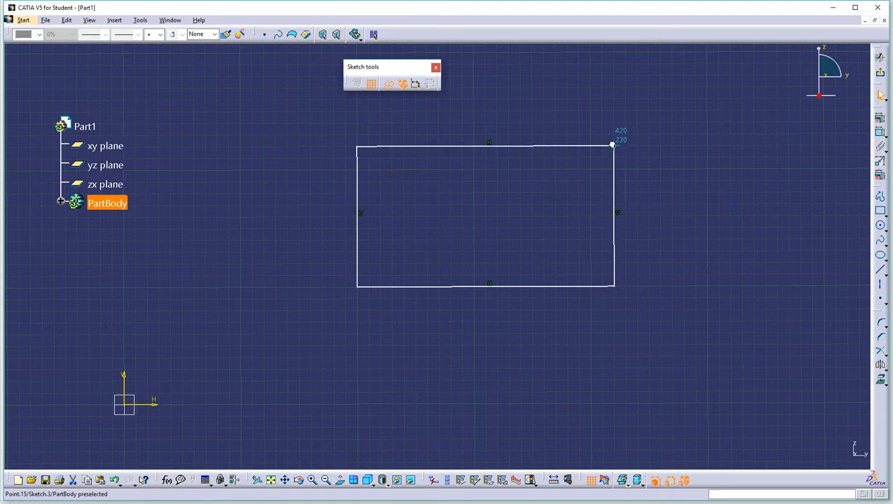
pyautogui.moveTo(678, 122); pyautogui.dragTo(309, 334)
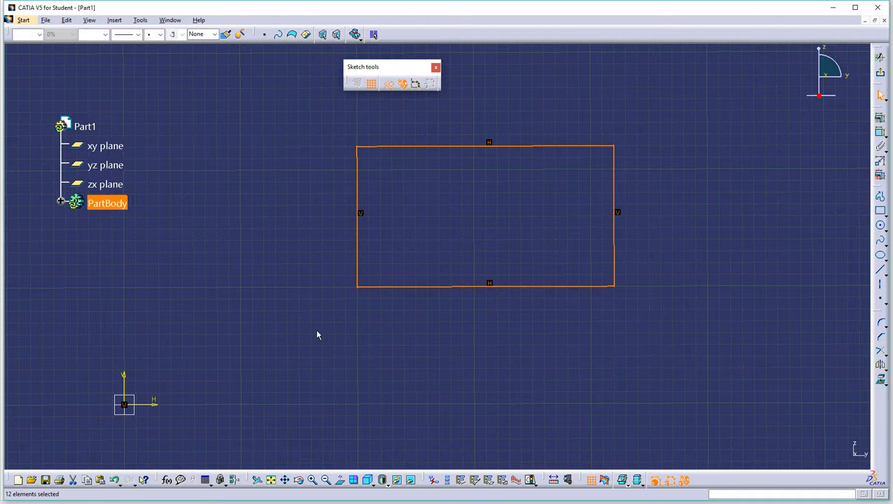
pyautogui.press('Delete')
# - Sketch a geometrically constrained rectangle whose first corner lies on the H axis at about H 100 mm
pyautogui.click(880, 212)
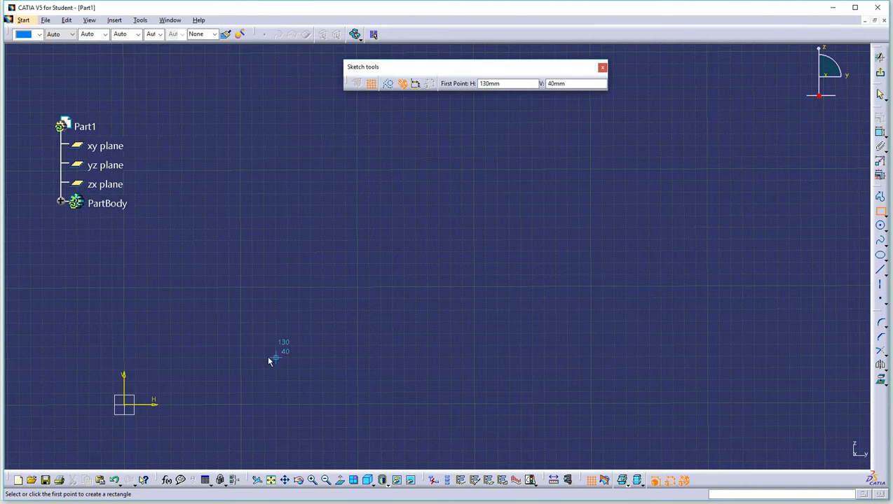
pyautogui.click(241, 407)
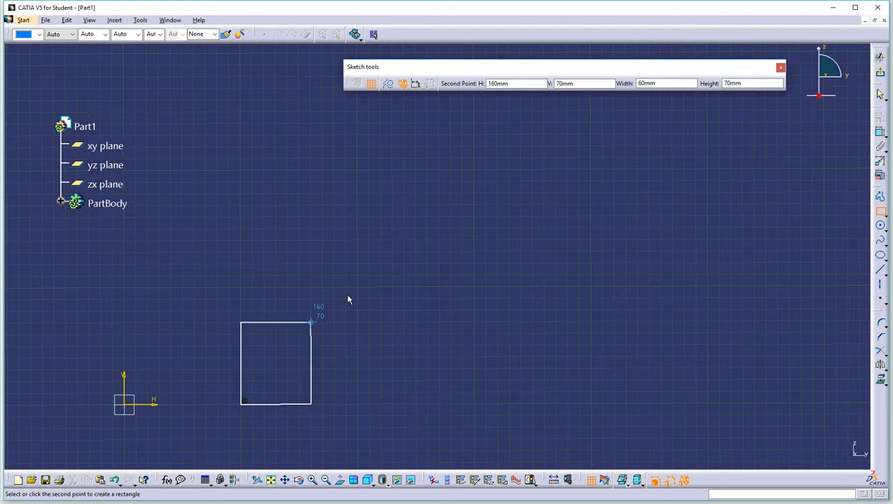
pyautogui.click(546, 223)
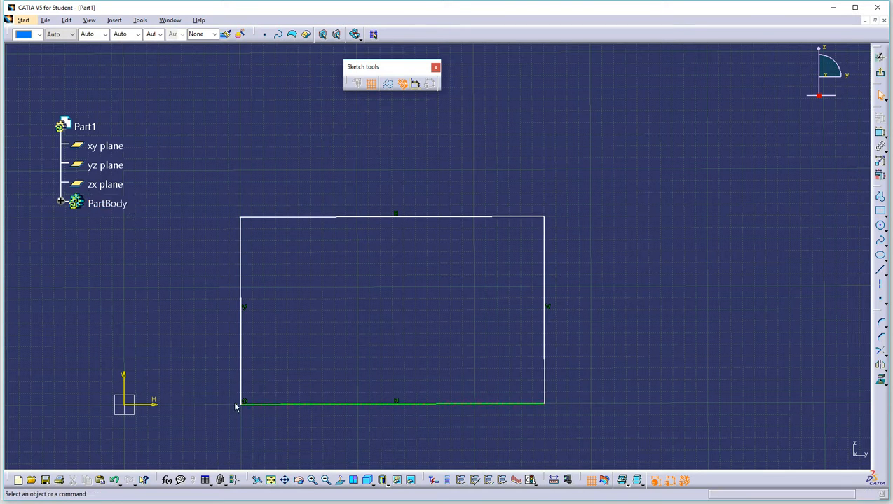
# - Shrink the constrained rectangle on the H axis by moving its top edge down and its right side inward
pyautogui.moveTo(404, 218)
pyautogui.mouseDown()
pyautogui.moveTo(404, 239)
pyautogui.moveTo(409, 216)
pyautogui.mouseUp()
pyautogui.moveTo(555, 283); pyautogui.dragTo(456, 301)
pyautogui.click(373, 201)
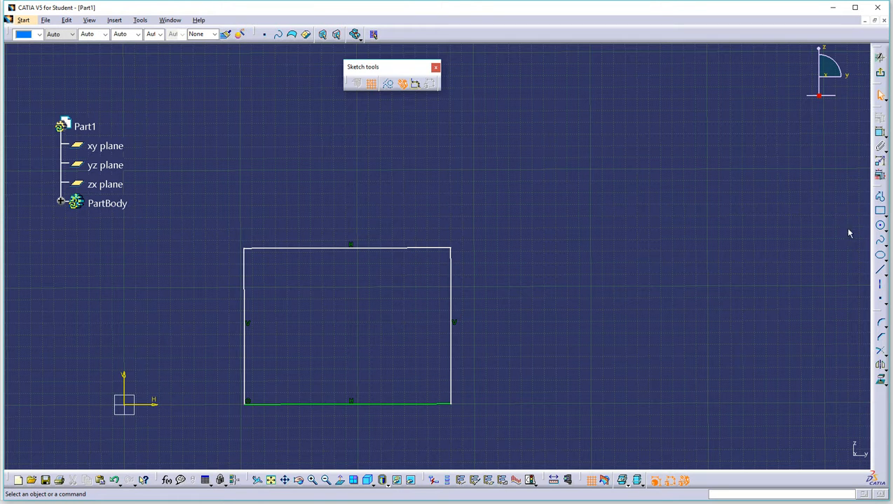
# - Sketch a second rectangle about 100 by 97 mm up to the right, its lower corner aligned with the first rectangle's top edge
pyautogui.click(879, 212)
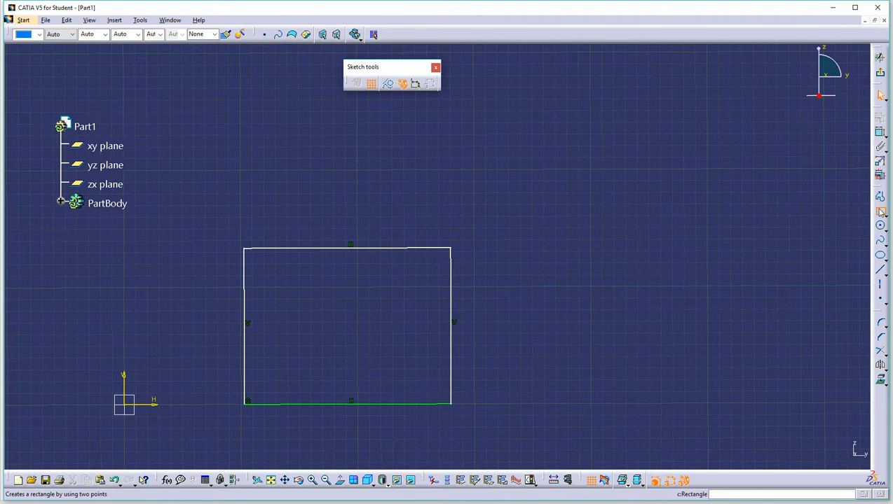
pyautogui.click(516, 135)
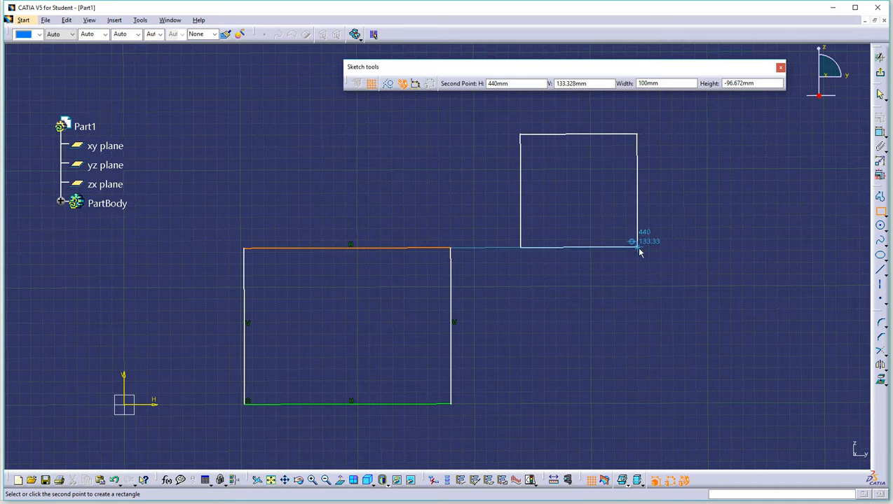
pyautogui.click(640, 253)
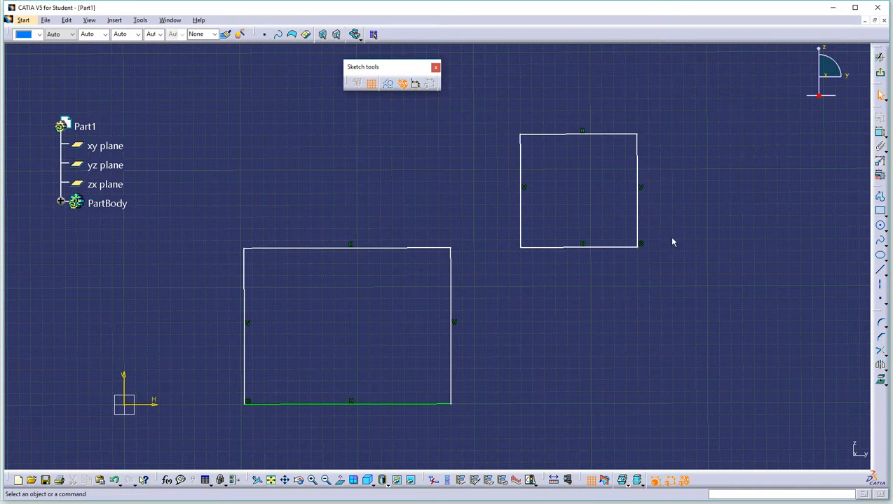
# - Move the first rectangle's top edge and the second rectangle's bottom edge to test the alignment between them
pyautogui.moveTo(400, 249)
pyautogui.mouseDown()
pyautogui.moveTo(403, 298)
pyautogui.moveTo(402, 224)
pyautogui.moveTo(409, 251)
pyautogui.mouseUp()
pyautogui.moveTo(555, 249)
pyautogui.mouseDown()
pyautogui.moveTo(551, 259)
pyautogui.moveTo(541, 246)
pyautogui.mouseUp()
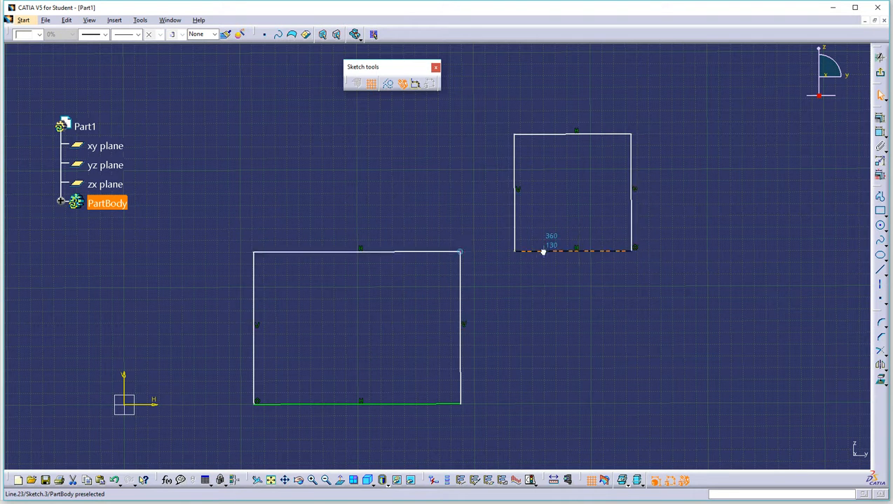
pyautogui.click(783, 177)
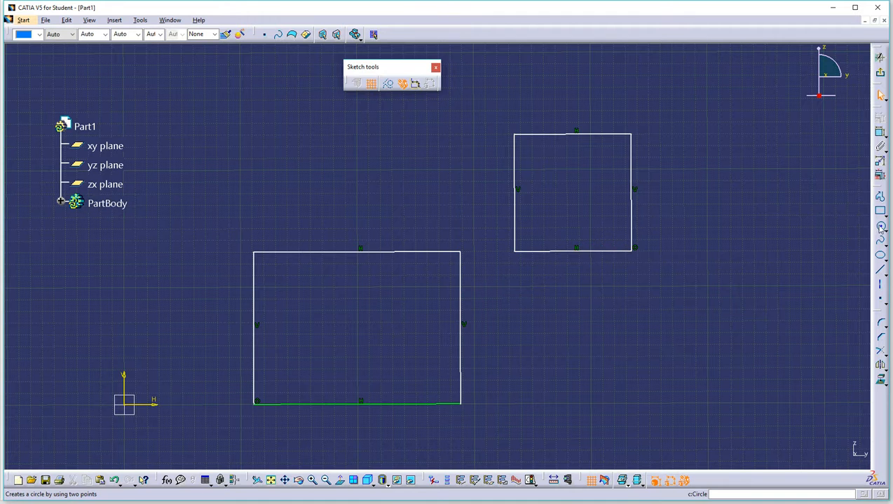
# - Sketch a circle of about 50 mm radius tangent to the line of the smaller rectangle's top edge, and move that edge down
pyautogui.click(880, 225)
pyautogui.click(776, 192)
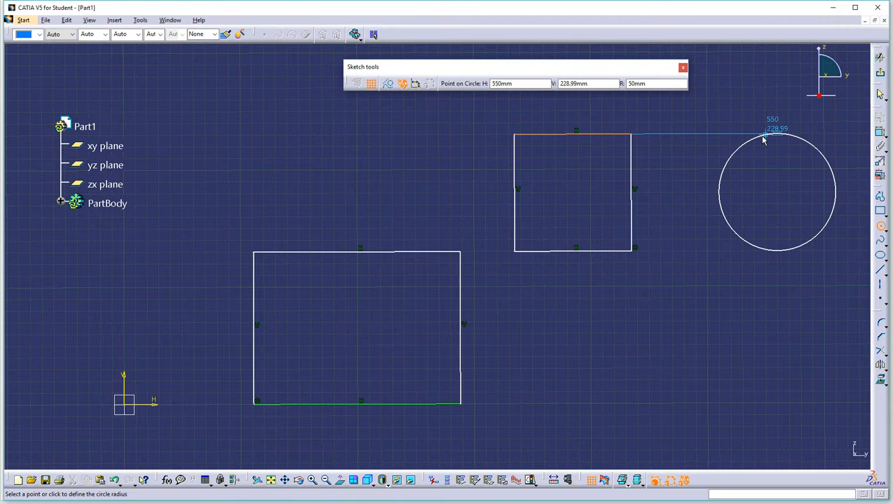
pyautogui.click(764, 139)
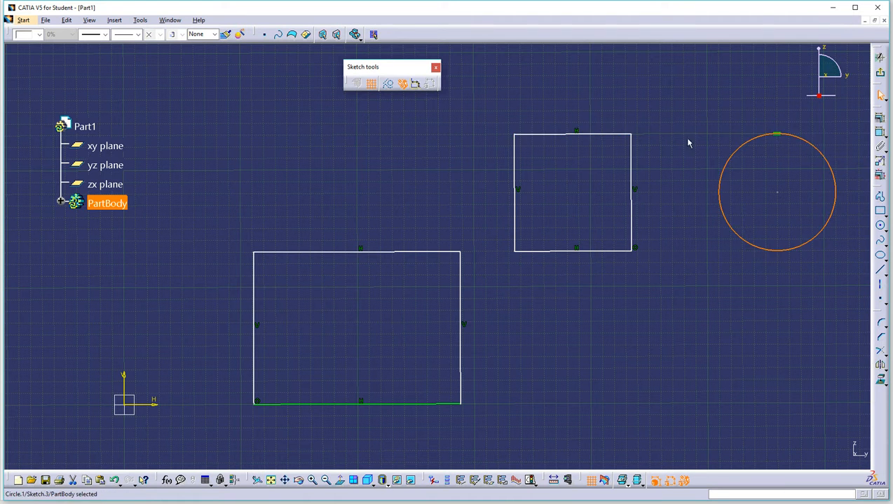
pyautogui.moveTo(601, 134); pyautogui.dragTo(568, 146)
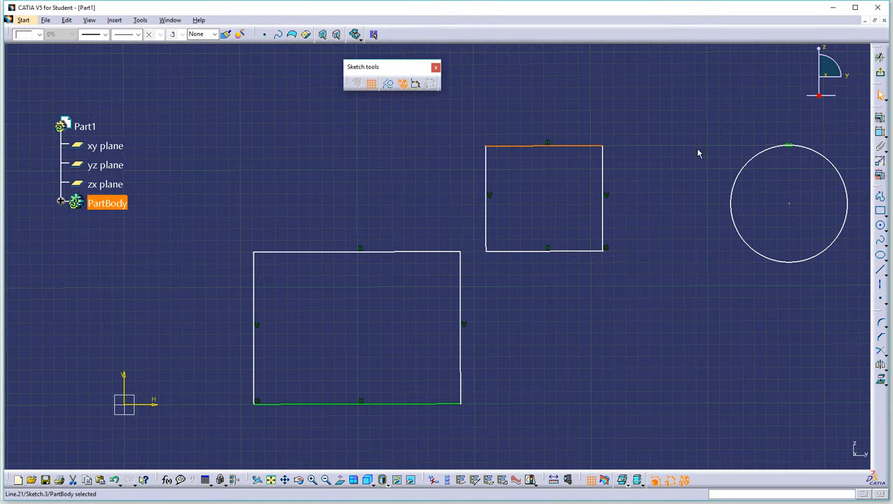
pyautogui.click(423, 116)
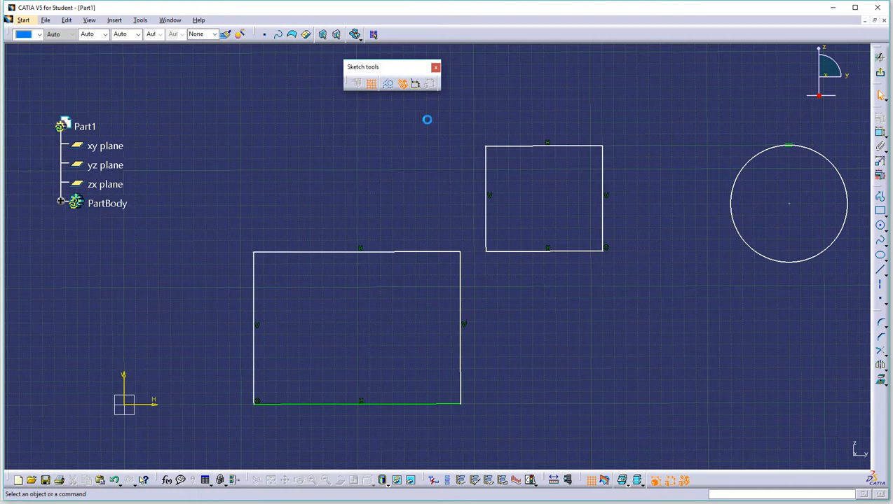
pyautogui.click(417, 85)
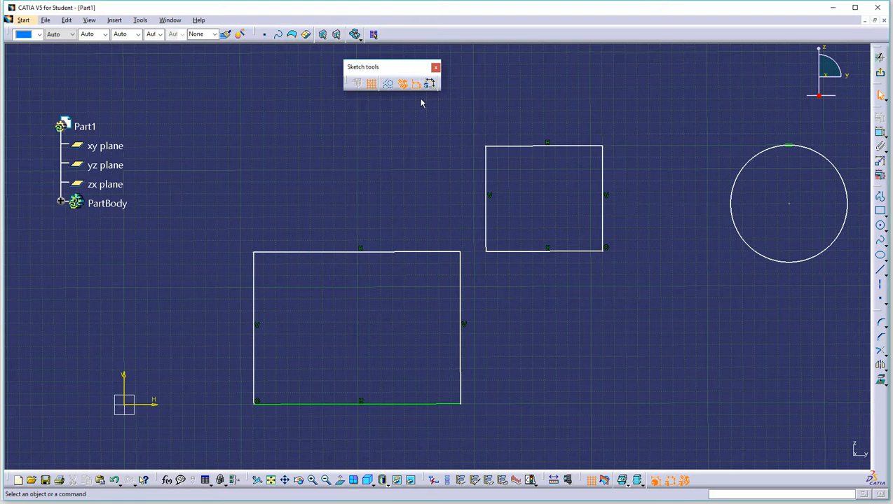
pyautogui.click(416, 84)
pyautogui.click(881, 323)
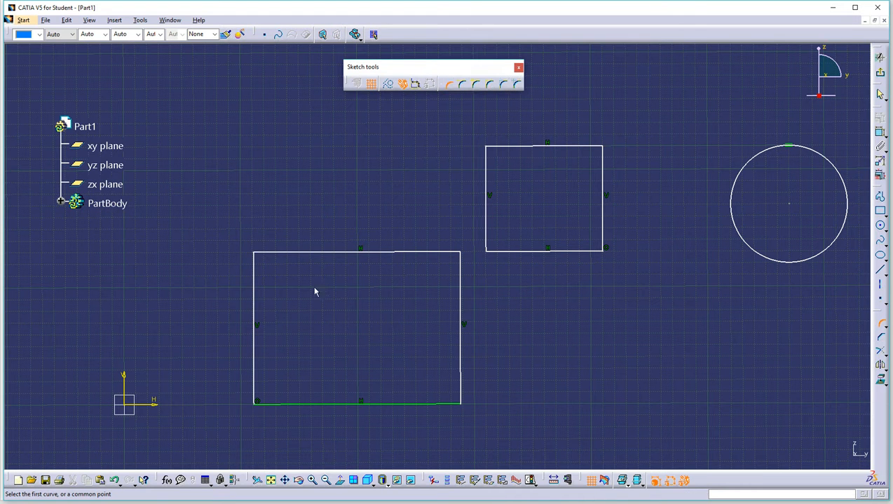
pyautogui.click(259, 252)
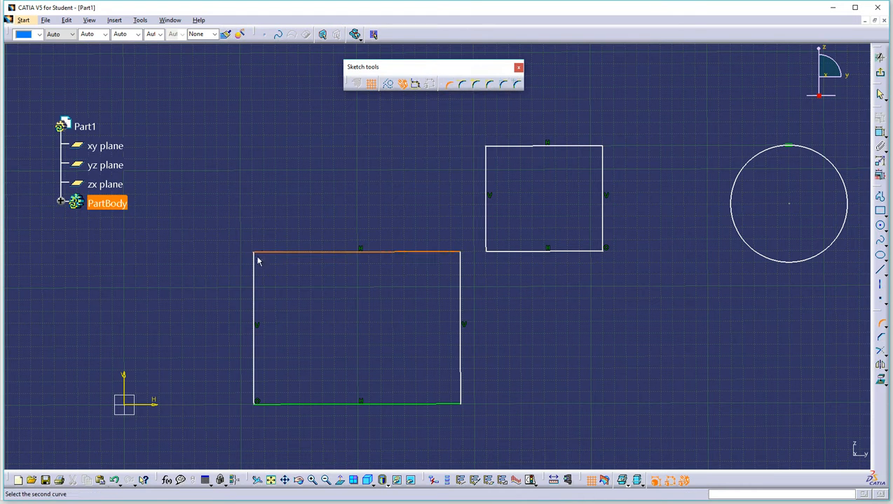
pyautogui.click(880, 323)
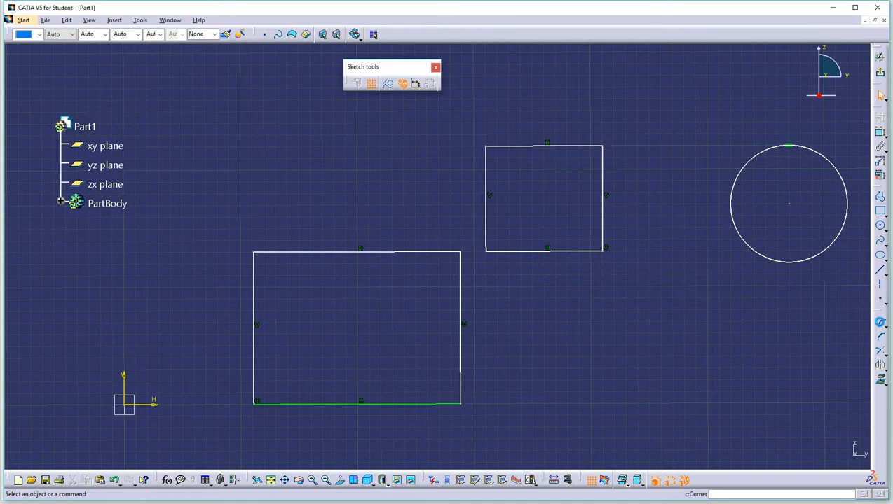
# - Round the large rectangle's upper-left corner with the Corner tool while dimensional constraints are off
pyautogui.click(880, 323)
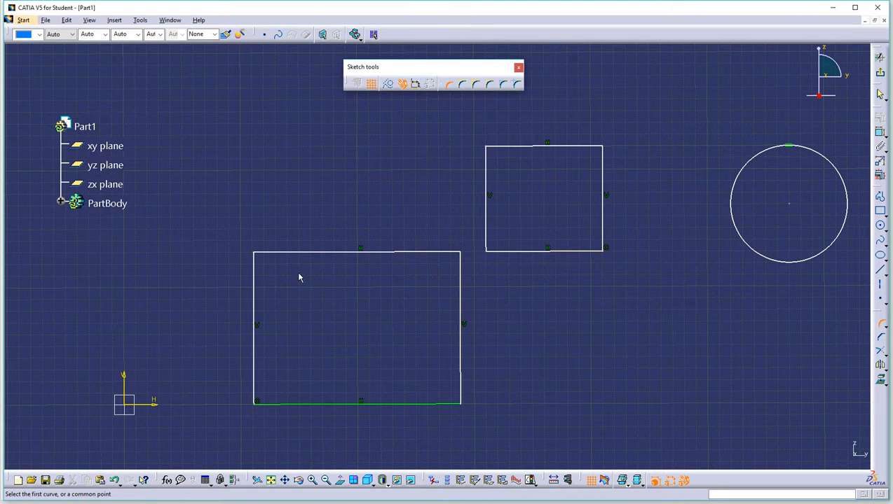
pyautogui.click(257, 255)
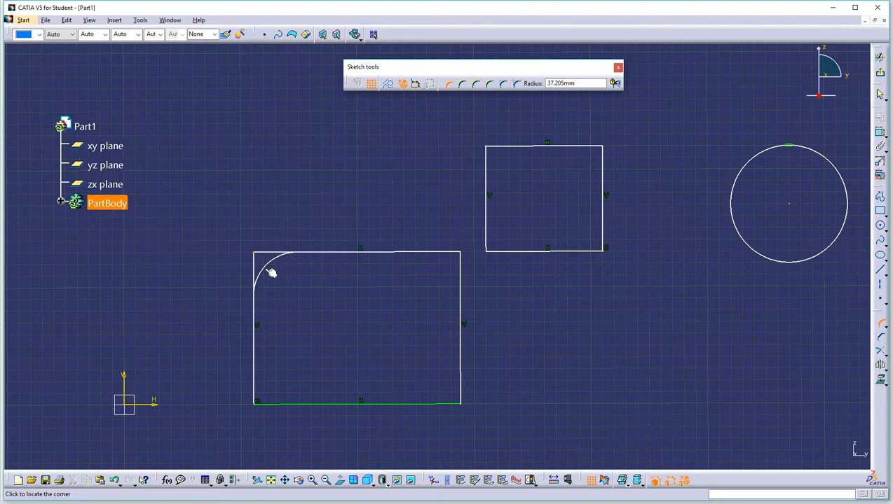
pyautogui.click(276, 275)
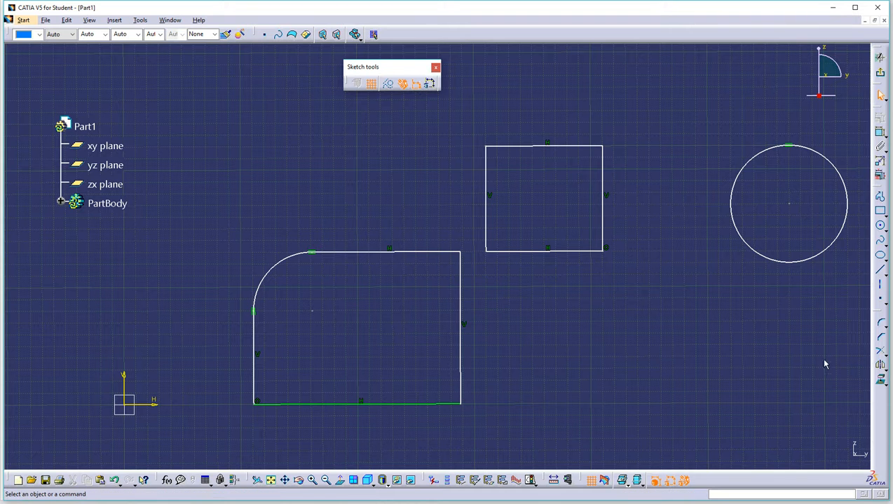
# - Round the large rectangle's upper-right corner with dimensional constraints on, and set its radius to 40 mm
pyautogui.click(880, 323)
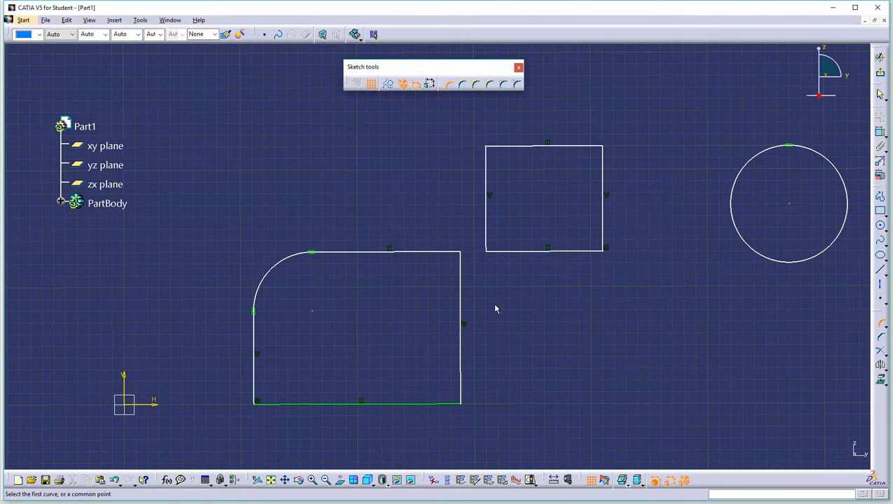
pyautogui.click(461, 253)
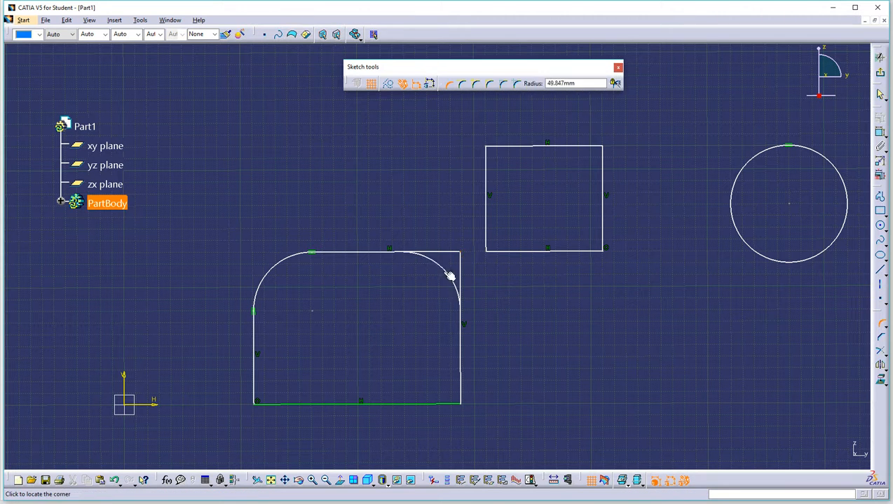
pyautogui.click(440, 275)
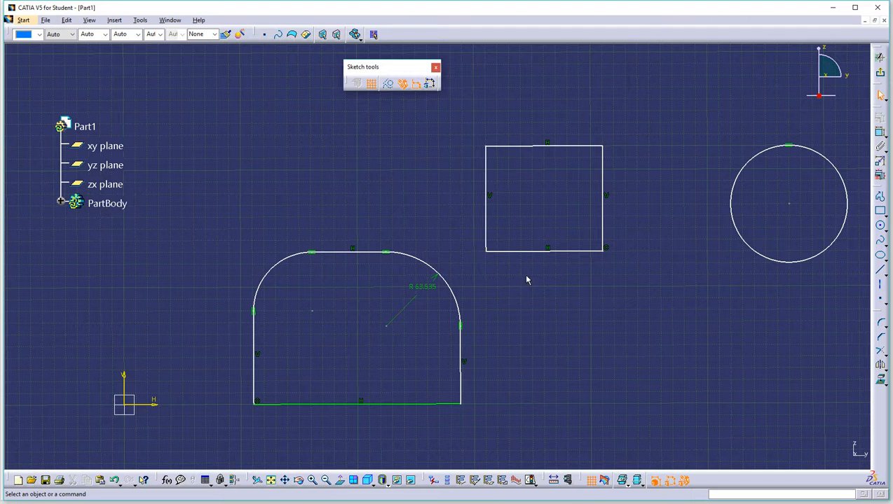
pyautogui.doubleClick(424, 287)
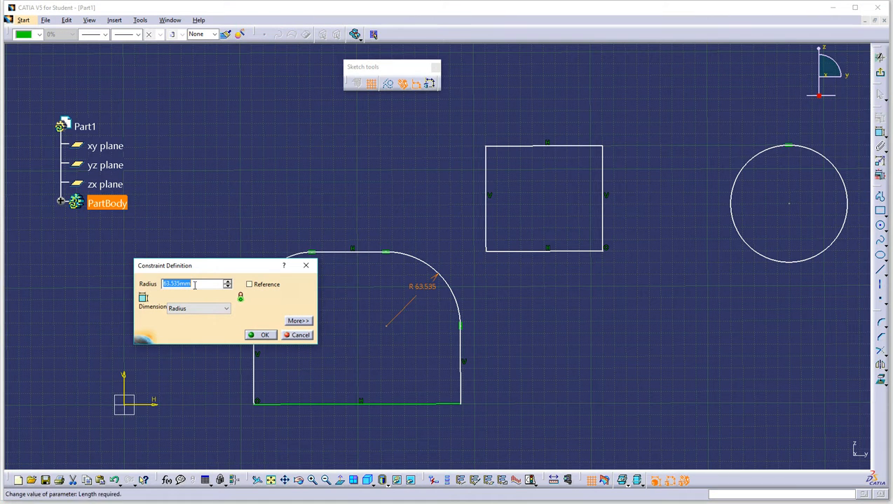
pyautogui.write('40')
pyautogui.press('Return')
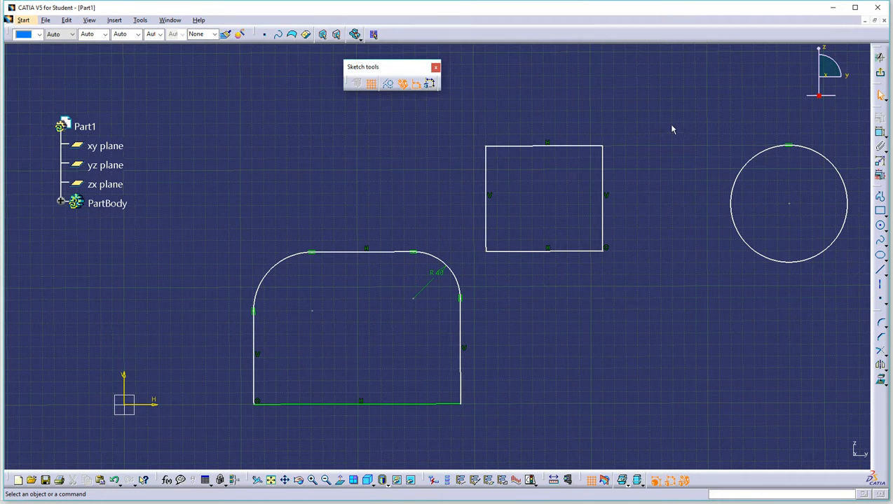
# - Delete the rounded rectangle, the smaller rectangle and the circle together
pyautogui.scroll(-1, 678, 133)
pyautogui.moveTo(678, 131); pyautogui.dragTo(541, 148, button='middle')
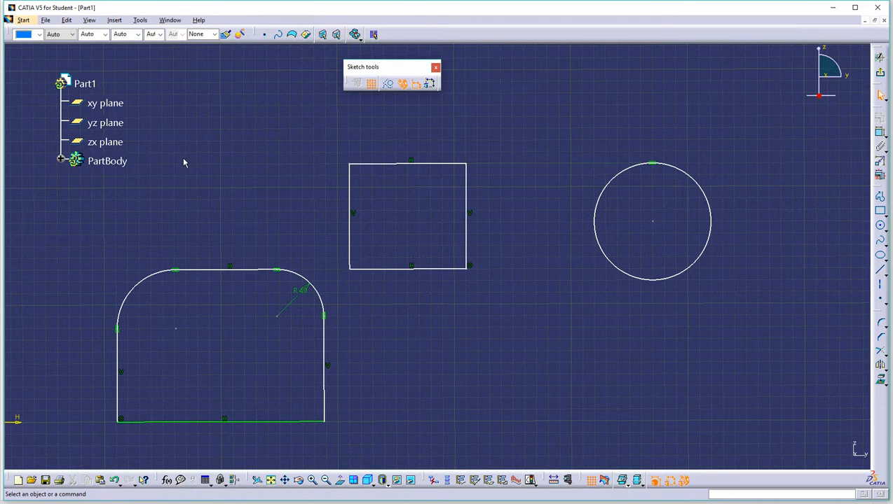
pyautogui.moveTo(769, 104)
pyautogui.mouseDown()
pyautogui.moveTo(371, 315)
pyautogui.moveTo(82, 436)
pyautogui.moveTo(91, 434)
pyautogui.mouseUp()
pyautogui.press('Delete')
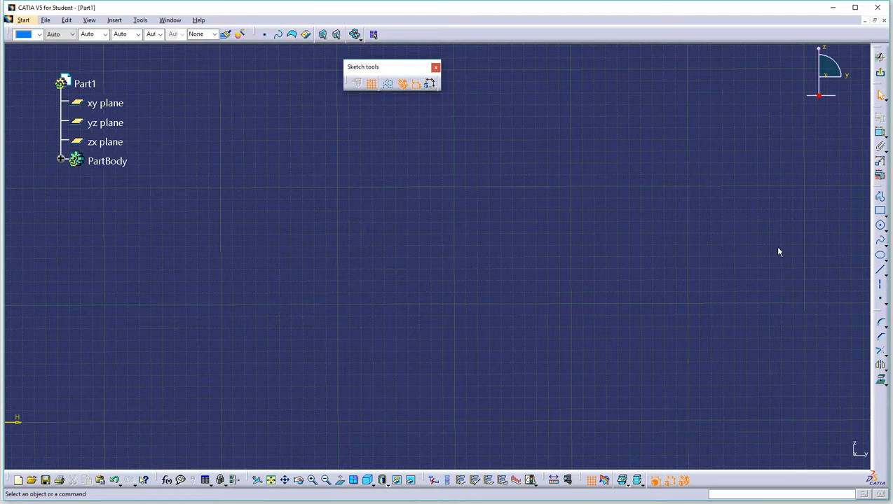
# - Sketch a rectangle from a first corner at about H 250, V 100 with geometrical and dimensional constraints on
pyautogui.click(880, 210)
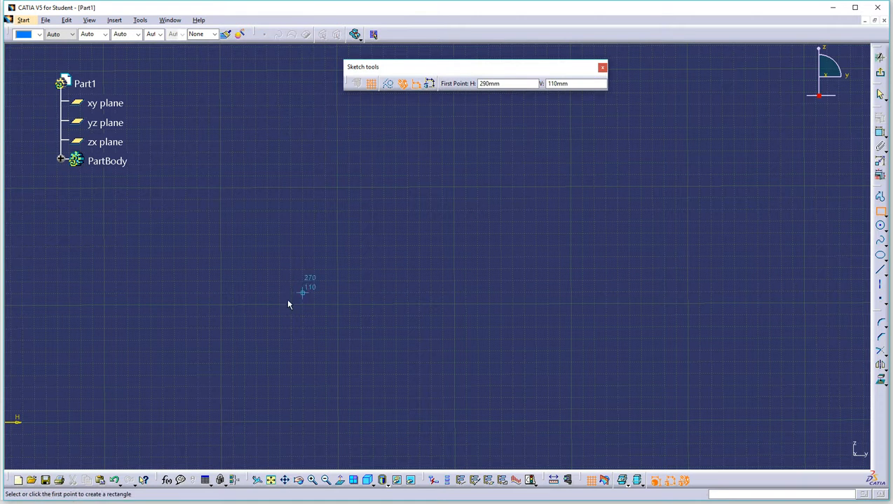
pyautogui.click(267, 306)
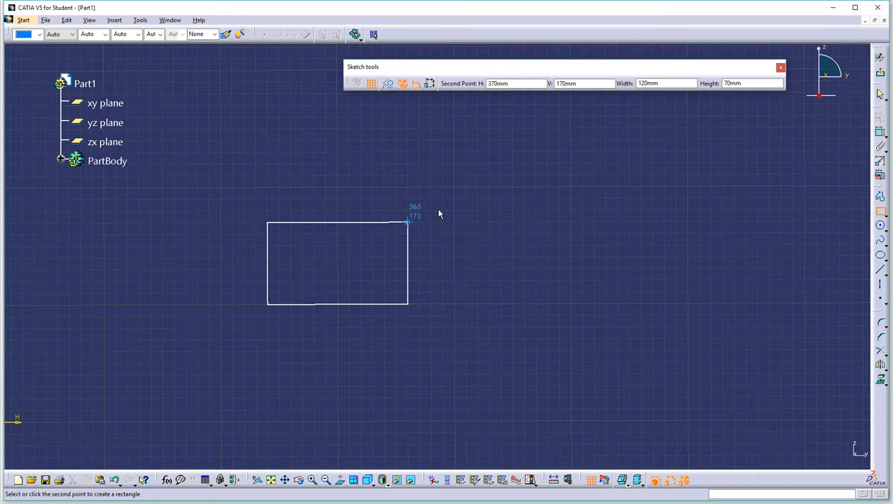
pyautogui.click(512, 152)
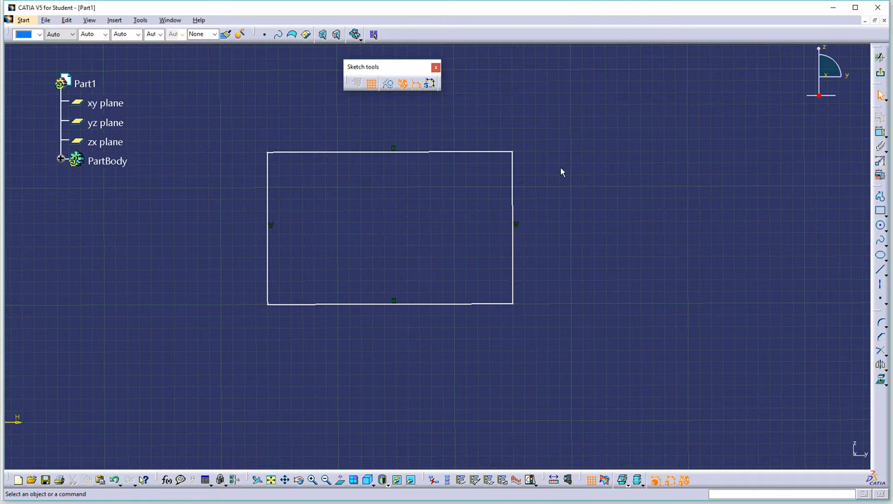
# - Sketch a short slanted line to the right of the rectangle, and delete both the line and the rectangle
pyautogui.click(880, 269)
pyautogui.click(641, 267)
pyautogui.click(710, 210)
pyautogui.moveTo(739, 147); pyautogui.dragTo(195, 369)
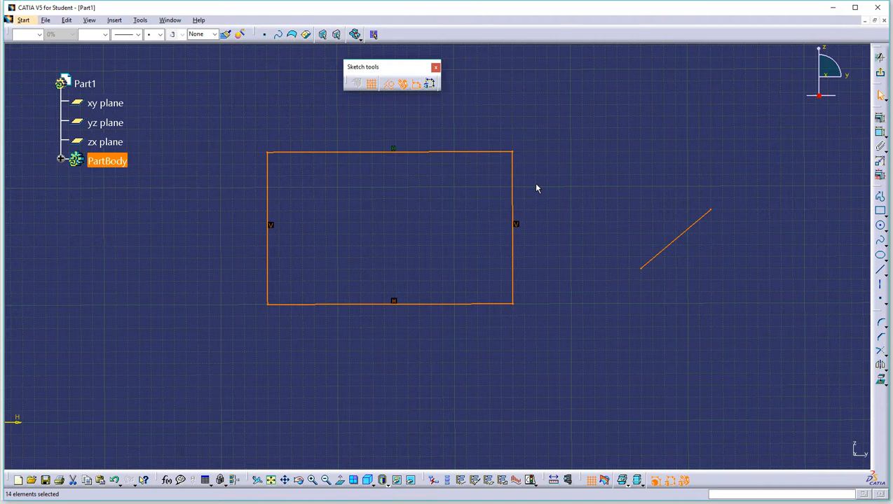
pyautogui.press('Delete')
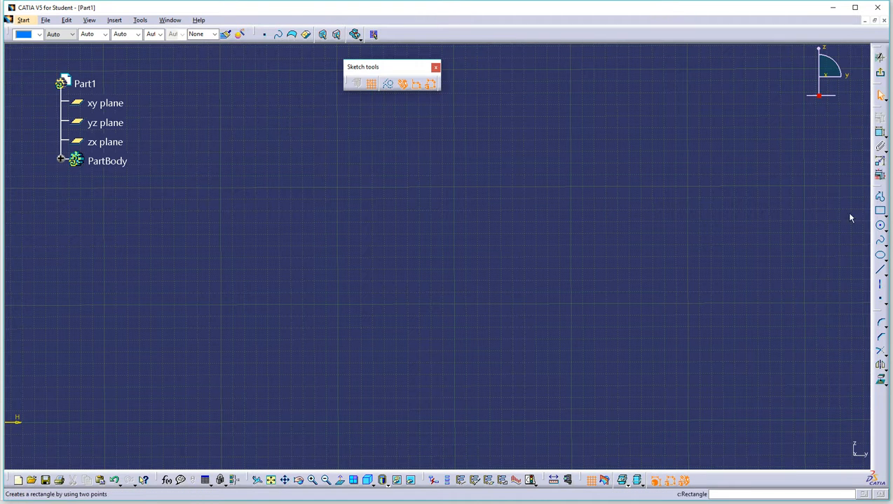
# - Sketch a rectangle about 210 by 120 mm with automatic dimensional constraints on
pyautogui.click(880, 211)
pyautogui.click(279, 304)
pyautogui.click(524, 164)
pyautogui.moveTo(659, 190)
pyautogui.mouseDown(button='middle')
pyautogui.moveTo(708, 142)
pyautogui.moveTo(705, 184)
pyautogui.mouseUp(button='middle')
pyautogui.click(707, 142)
pyautogui.scroll(1, 705, 185)
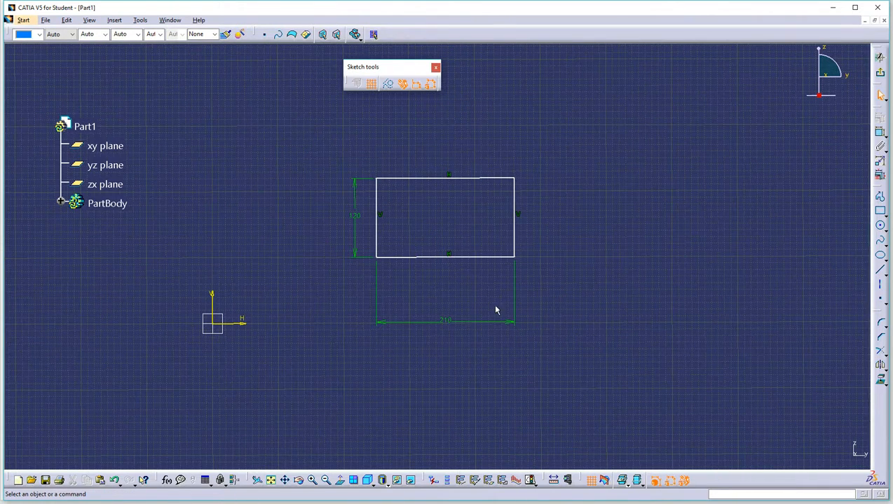
# - Shift the width dimension's text along its dimension line, and delete the rectangle with its dimensions
pyautogui.click(450, 322)
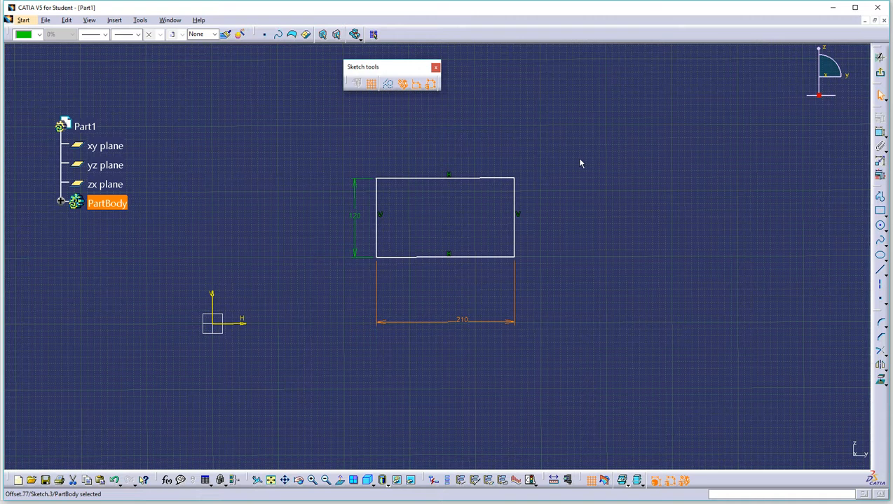
pyautogui.moveTo(582, 149); pyautogui.dragTo(320, 323)
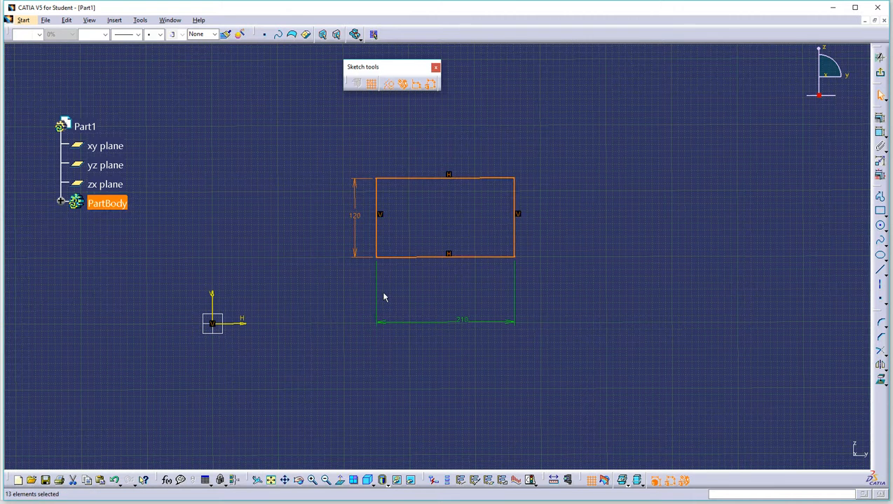
pyautogui.press('Delete')
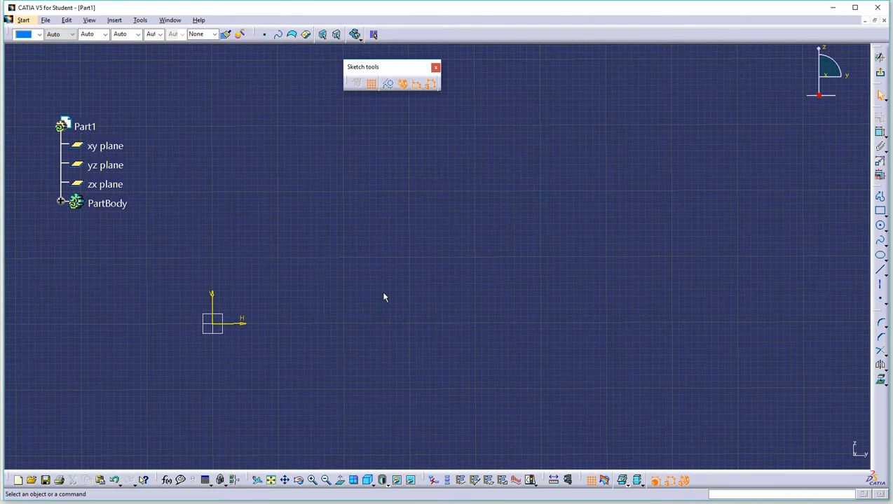
# - Sketch a closed nine-line stepped profile from H 200, V 100, with one slanted edge at its lower right corner, using the Profile tool
pyautogui.click(881, 198)
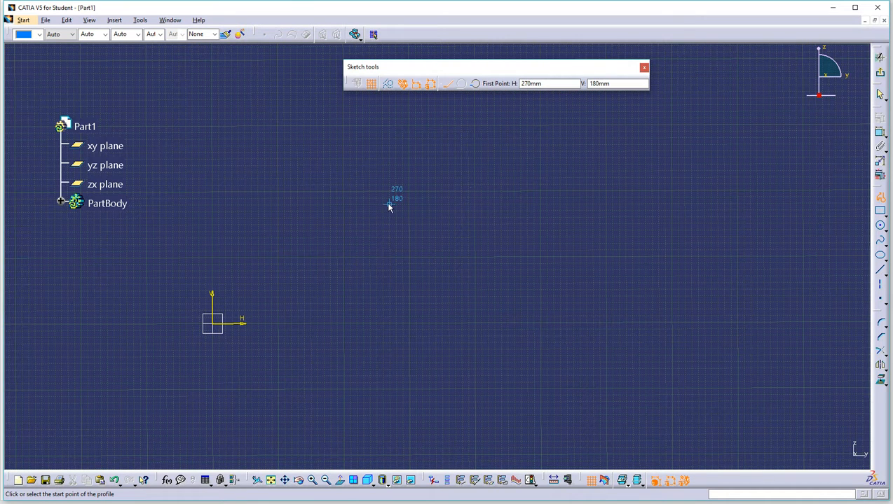
pyautogui.click(344, 256)
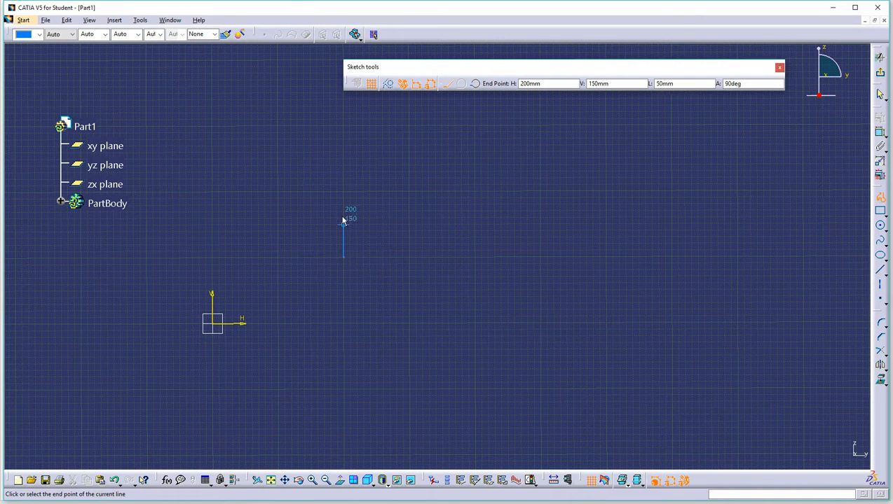
pyautogui.click(343, 191)
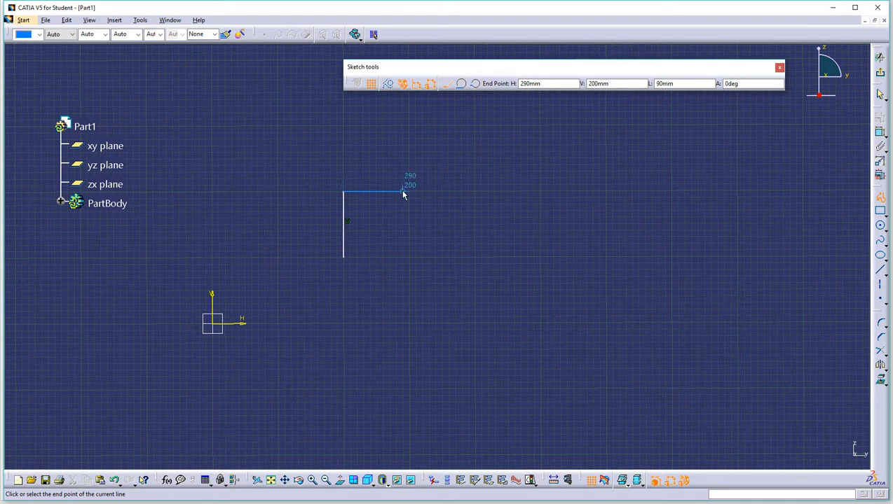
pyautogui.click(409, 191)
pyautogui.click(409, 224)
pyautogui.click(509, 225)
pyautogui.click(507, 296)
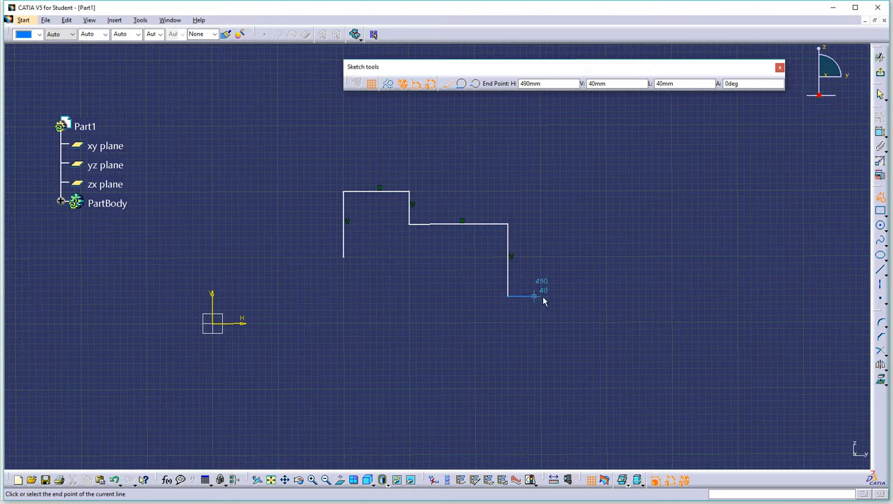
pyautogui.click(592, 296)
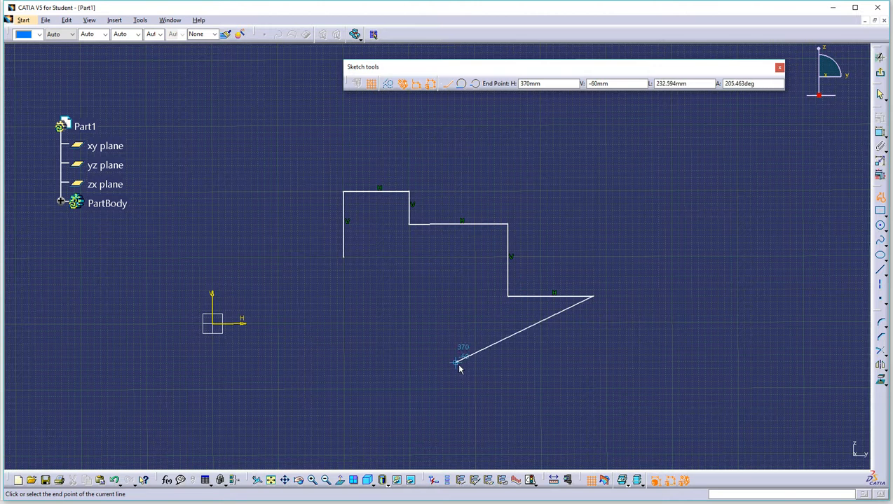
pyautogui.click(488, 369)
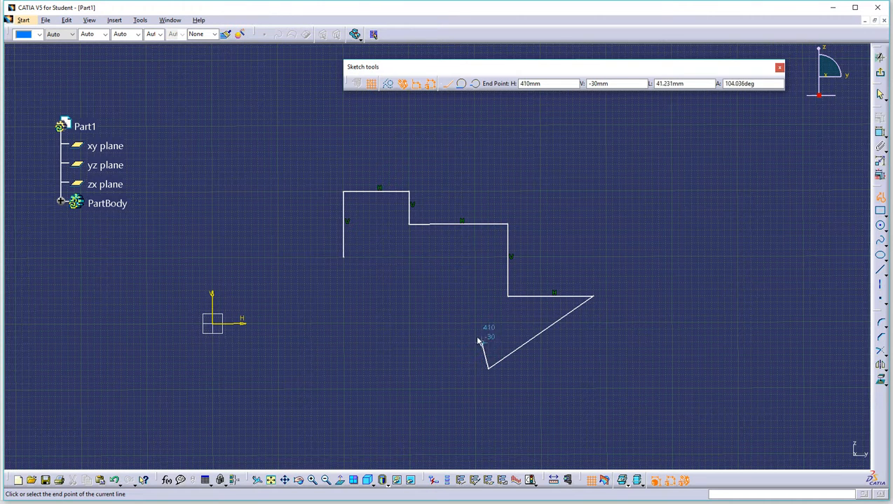
pyautogui.click(488, 258)
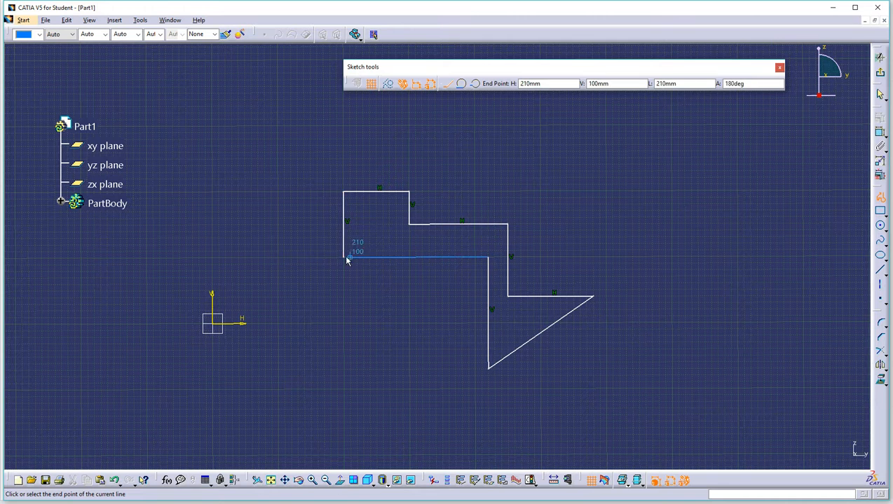
pyautogui.click(344, 257)
pyautogui.click(470, 178)
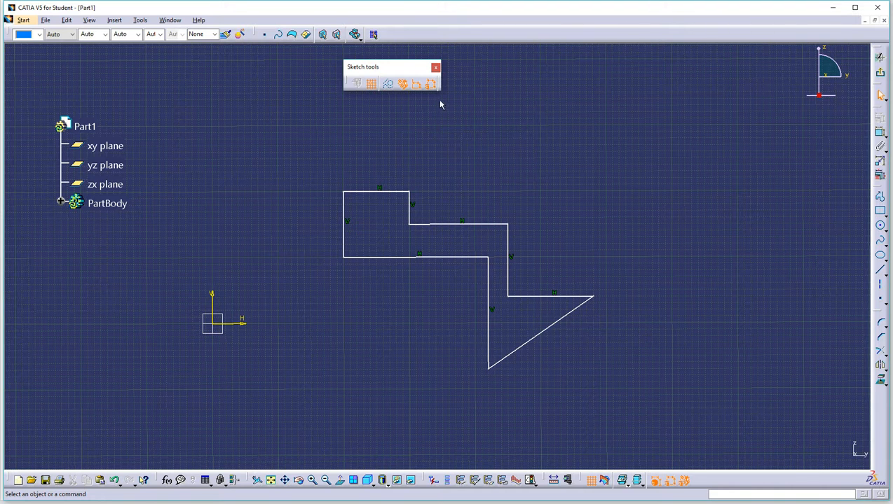
# - Sketch a closed rectangular profile about 200 by 70 mm above and right of the stepped shape, using the Profile tool
pyautogui.click(880, 198)
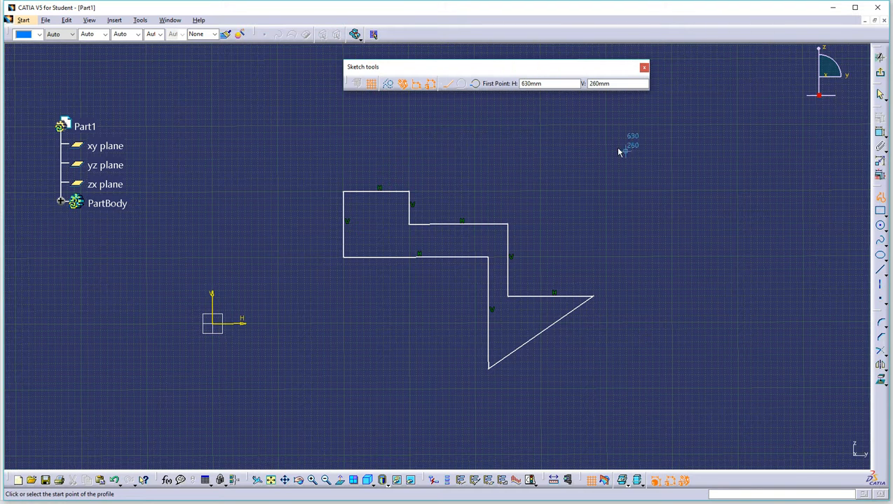
pyautogui.click(553, 138)
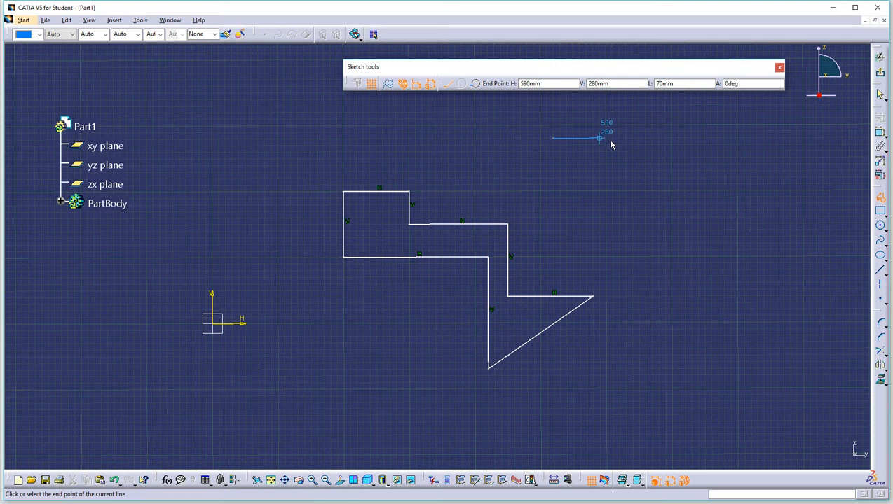
pyautogui.click(684, 138)
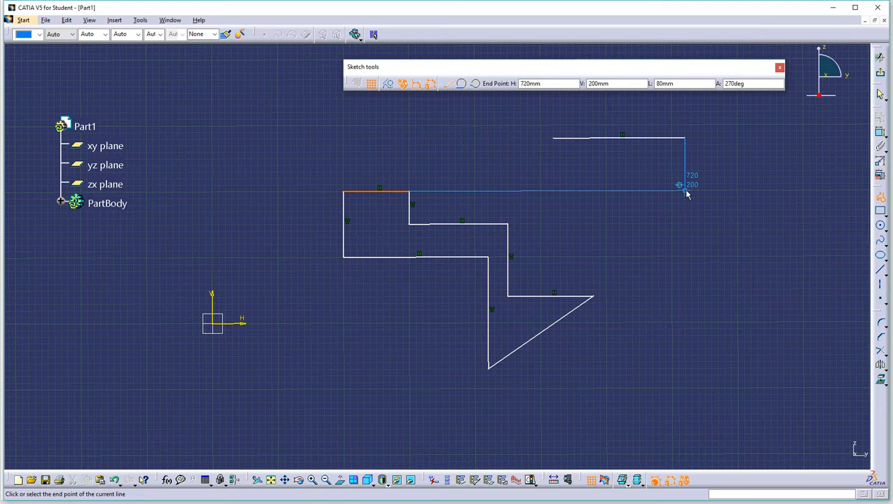
pyautogui.click(685, 184)
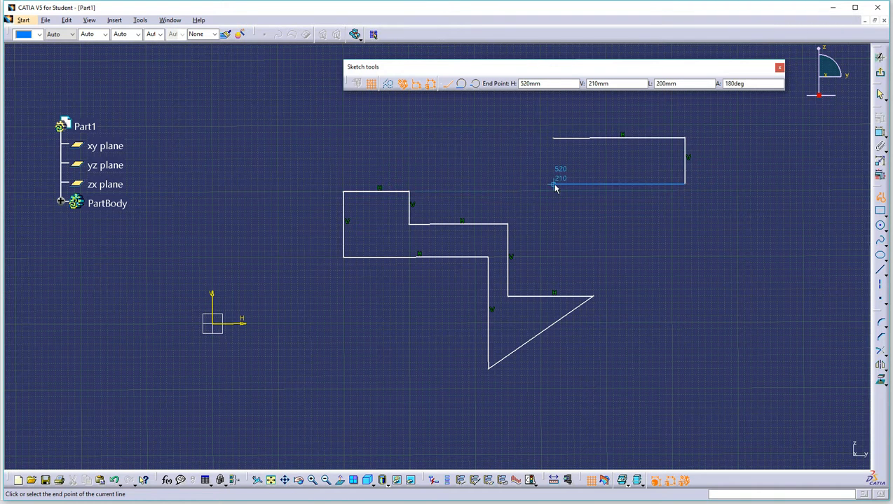
pyautogui.click(554, 184)
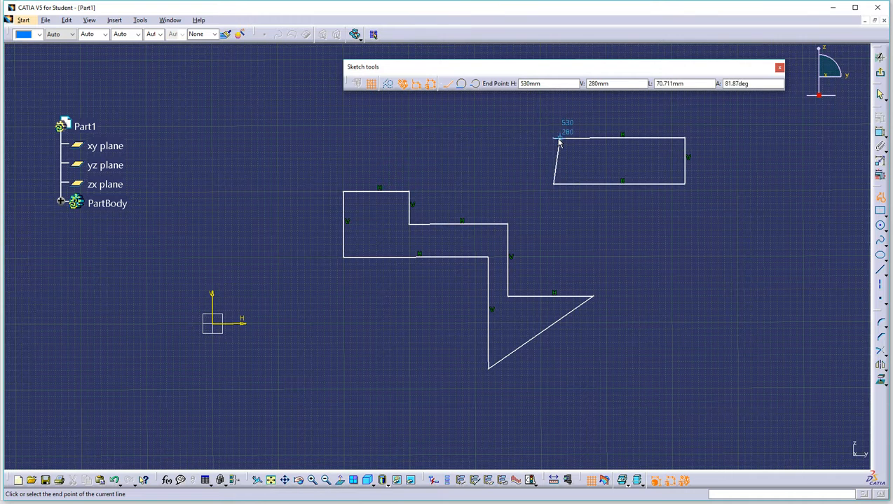
pyautogui.click(553, 139)
pyautogui.click(695, 104)
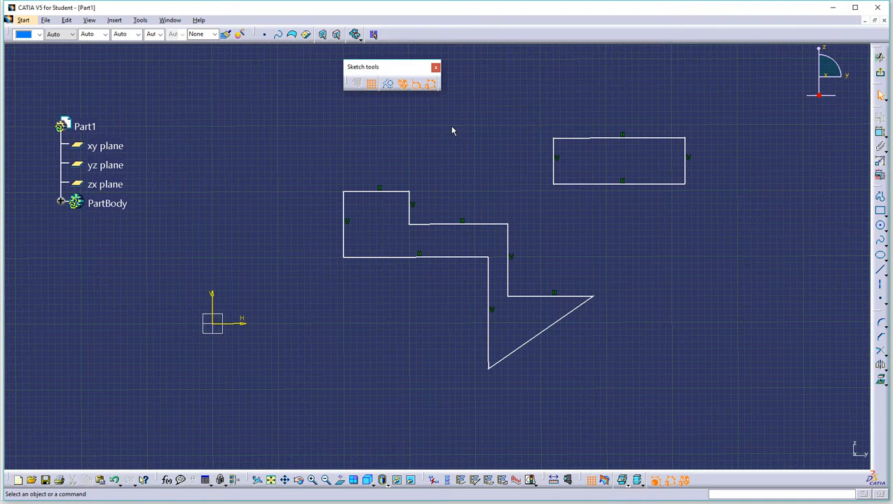
# - Delete both the stepped profile and the rectangular profile from the sketch
pyautogui.moveTo(333, 123)
pyautogui.mouseDown(button='middle')
pyautogui.moveTo(312, 118)
pyautogui.moveTo(764, 280)
pyautogui.mouseUp(button='middle')
pyautogui.moveTo(764, 279); pyautogui.dragTo(755, 385)
pyautogui.press('Delete')
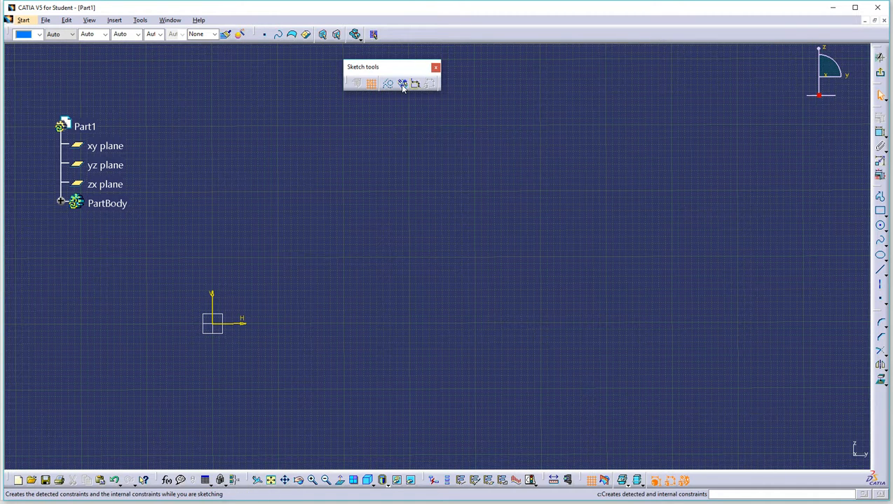
# - Sketch a circle centred at H 100, V 100 with radius 20 mm, with geometrical and dimensional constraints off
pyautogui.click(880, 226)
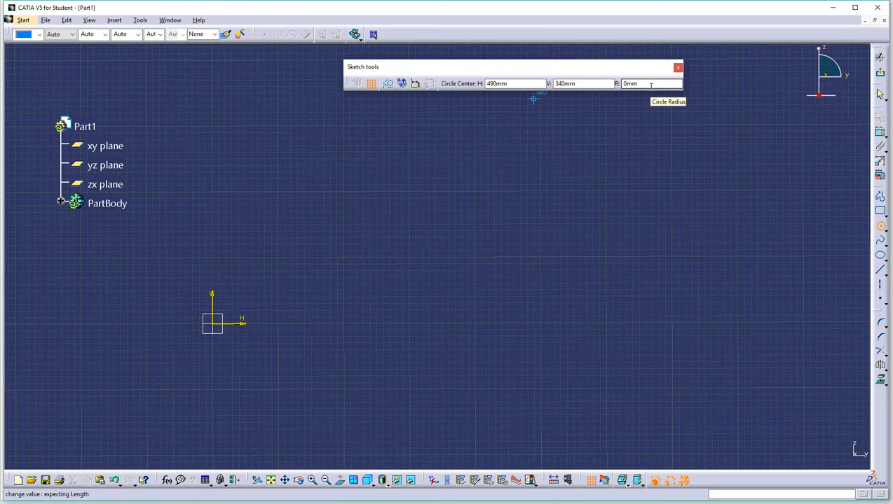
pyautogui.moveTo(508, 83); pyautogui.dragTo(457, 105)
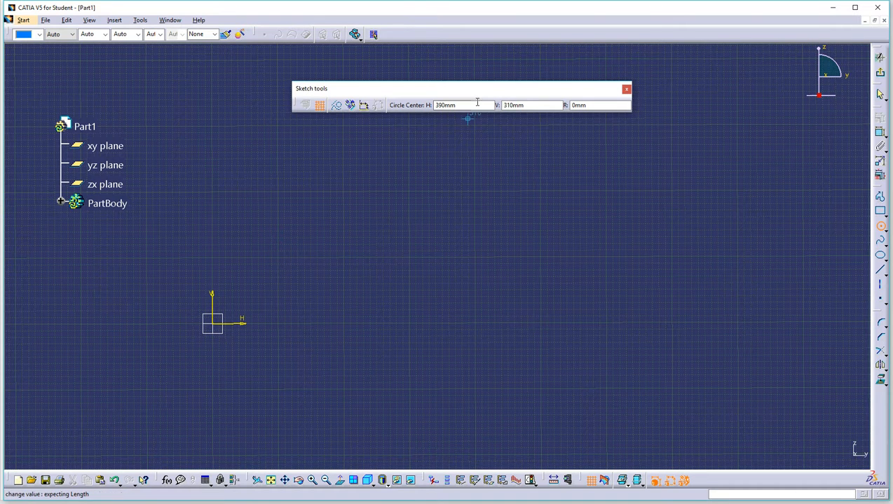
pyautogui.moveTo(476, 104); pyautogui.dragTo(406, 105)
pyautogui.write('100')
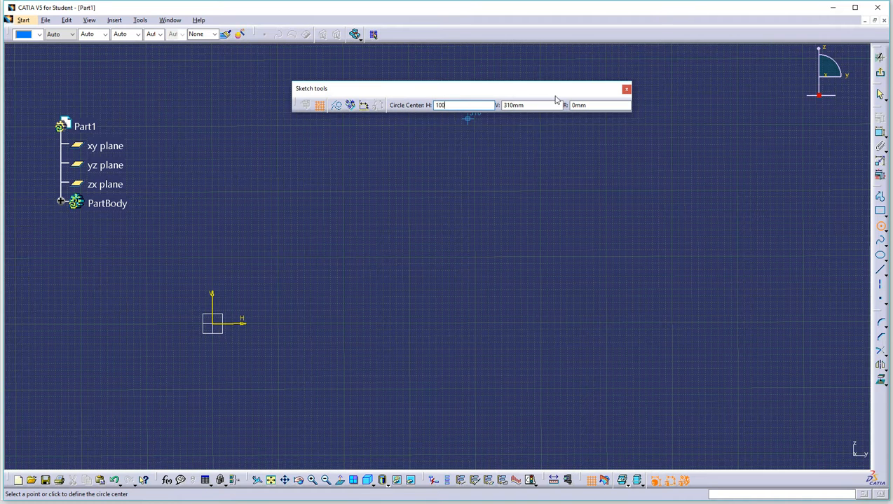
pyautogui.moveTo(540, 106); pyautogui.dragTo(496, 109)
pyautogui.doubleClick(498, 106)
pyautogui.write('100')
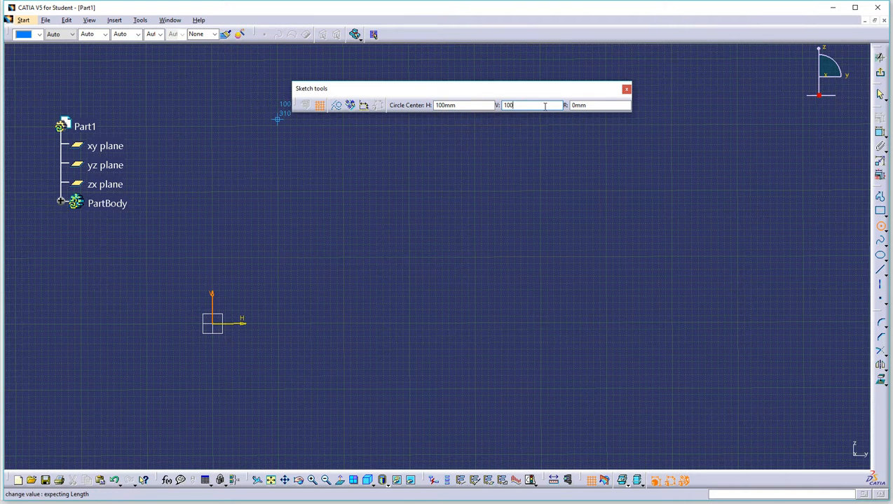
pyautogui.press('Return')
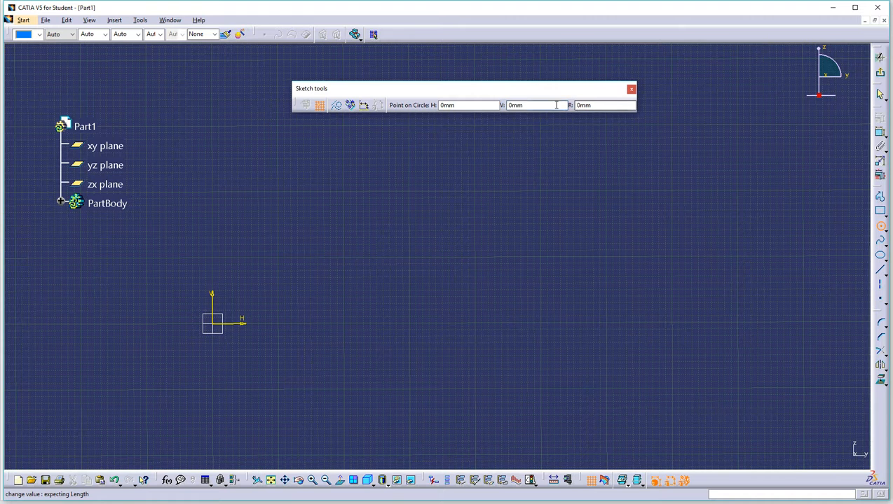
pyautogui.write('20')
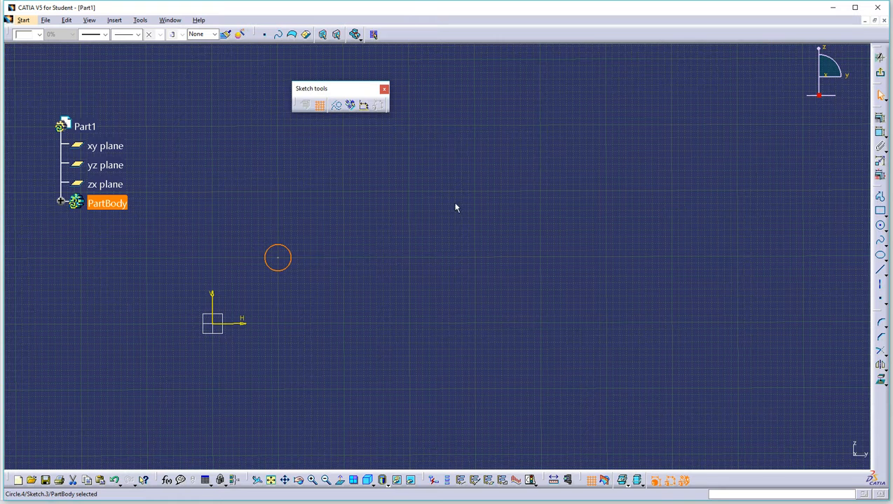
pyautogui.click(334, 253)
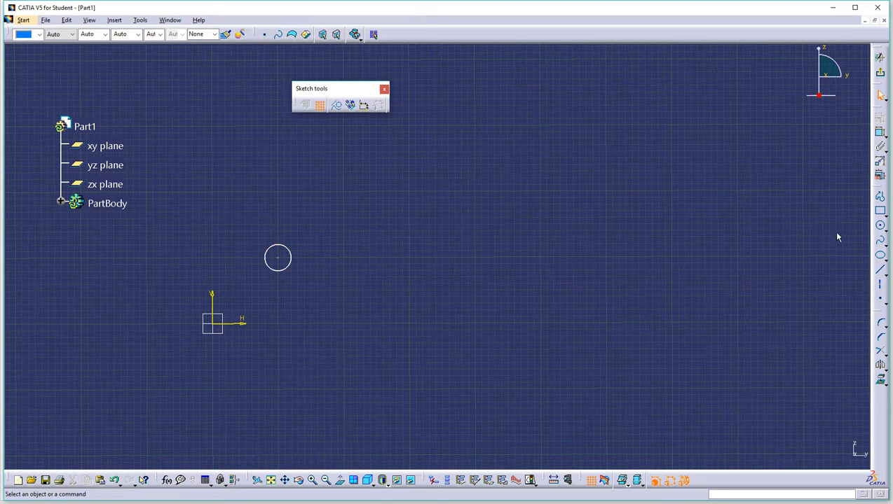
# - Turn on dimensional constraints and sketch a second circle of about 42 mm radius to the upper right of the first
pyautogui.click(880, 225)
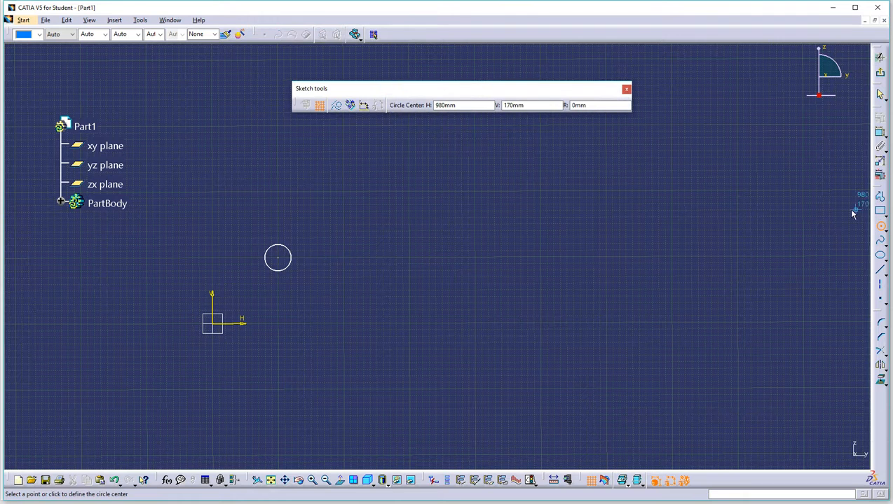
pyautogui.click(363, 105)
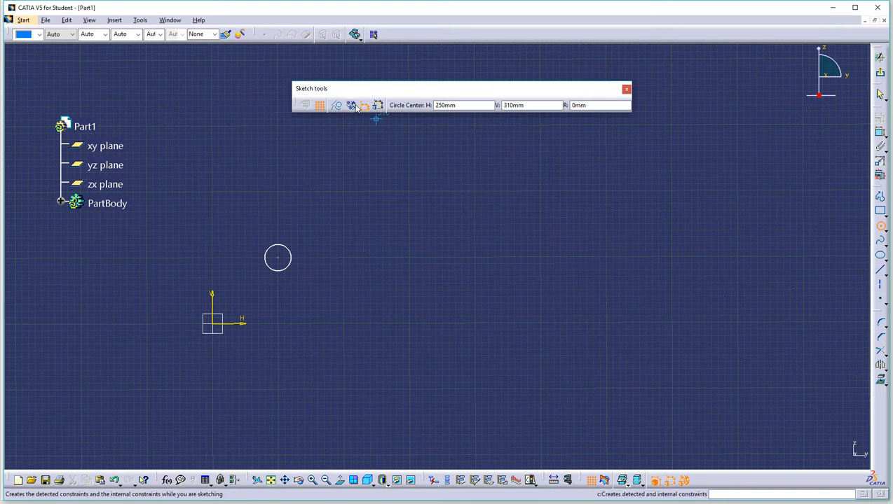
pyautogui.click(474, 204)
pyautogui.click(494, 184)
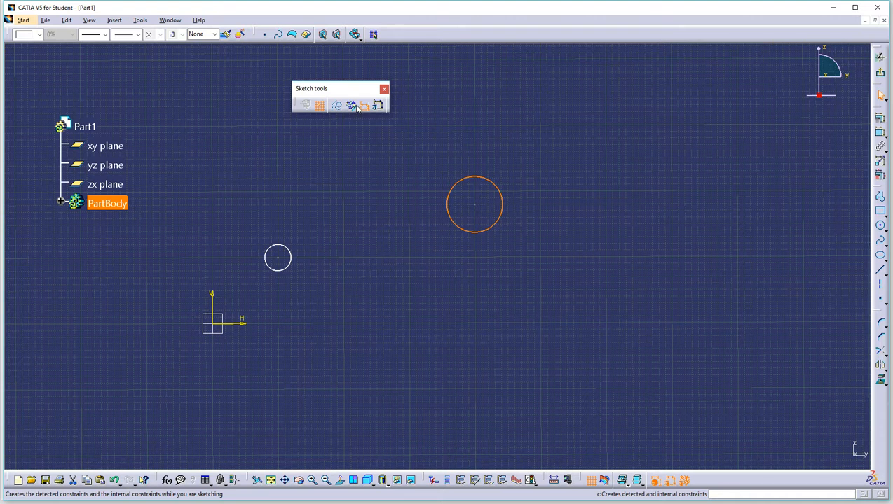
pyautogui.click(474, 154)
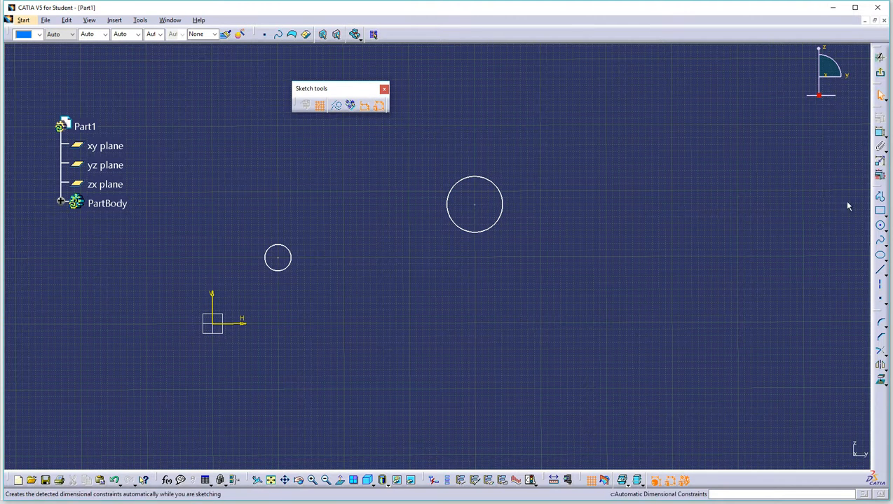
# - Sketch a third circle of about 45 mm radius farther right, with automatic dimensional constraints on
pyautogui.click(881, 225)
pyautogui.click(645, 203)
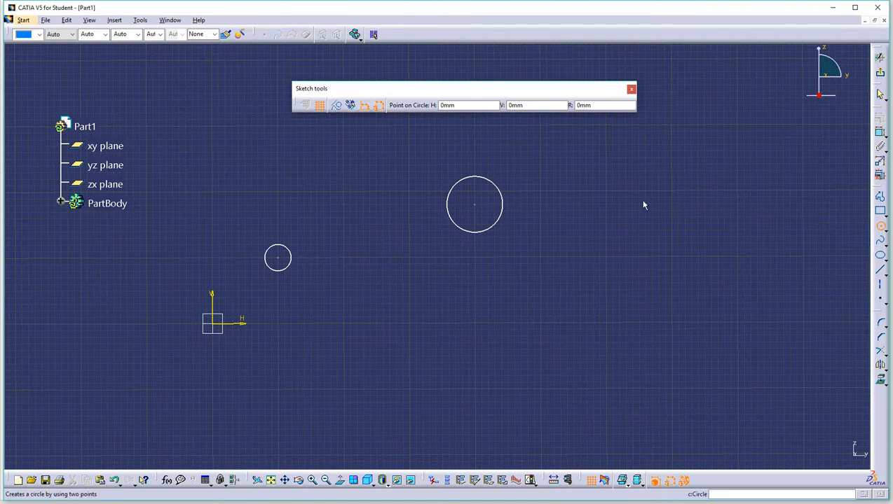
pyautogui.click(659, 180)
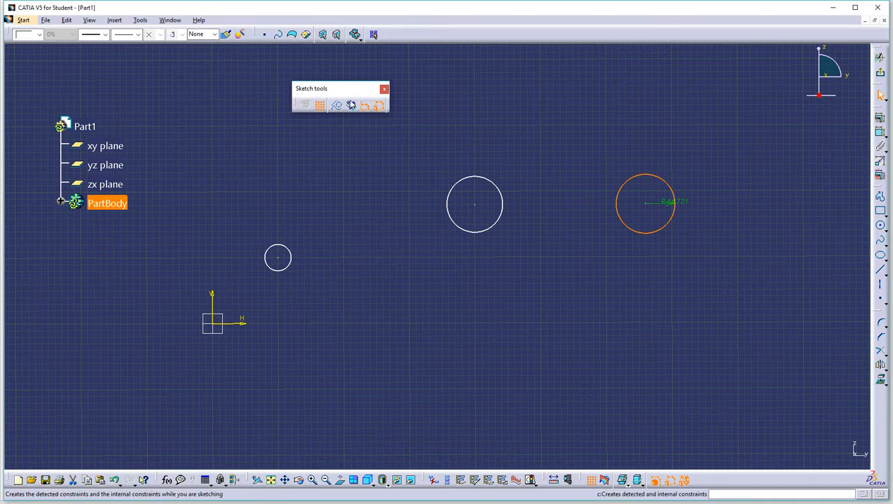
pyautogui.click(631, 109)
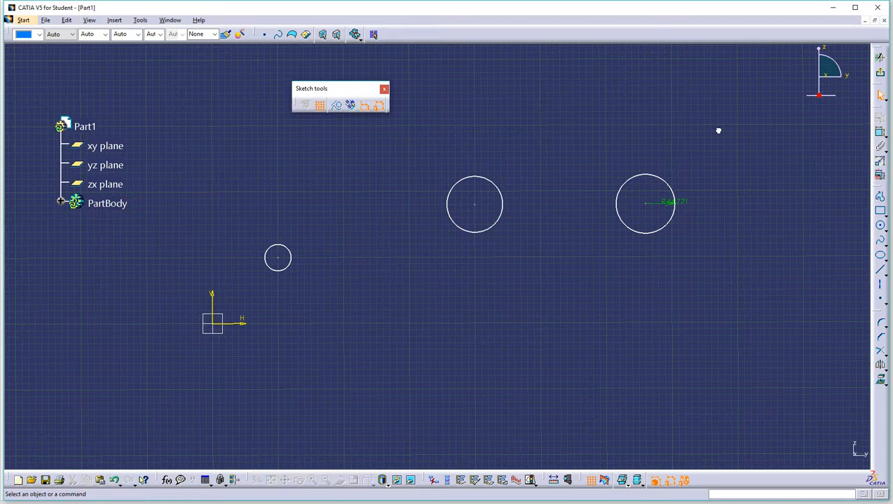
# - Add a radius constraint to the middle circle, placing its value to the circle's upper right
pyautogui.click(881, 133)
pyautogui.click(501, 193)
pyautogui.click(550, 162)
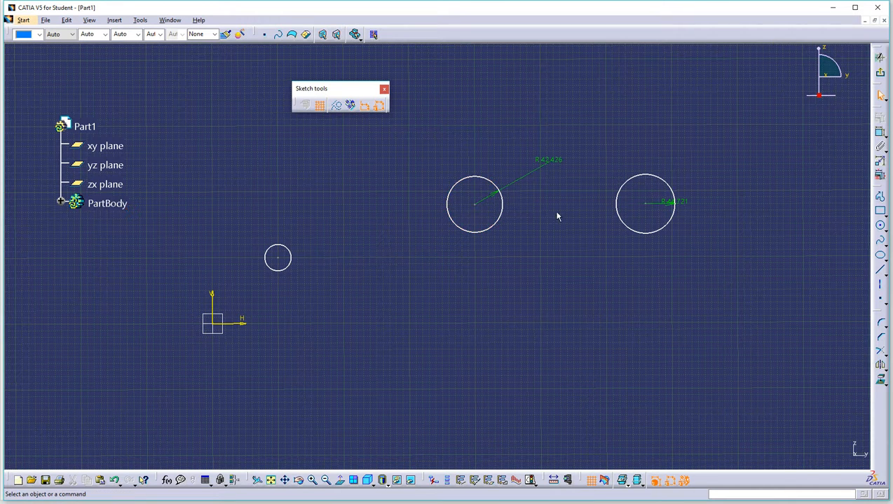
# - Constrain the small circle's distance from the H axis, and delete all three circles with their dimensions
pyautogui.click(881, 134)
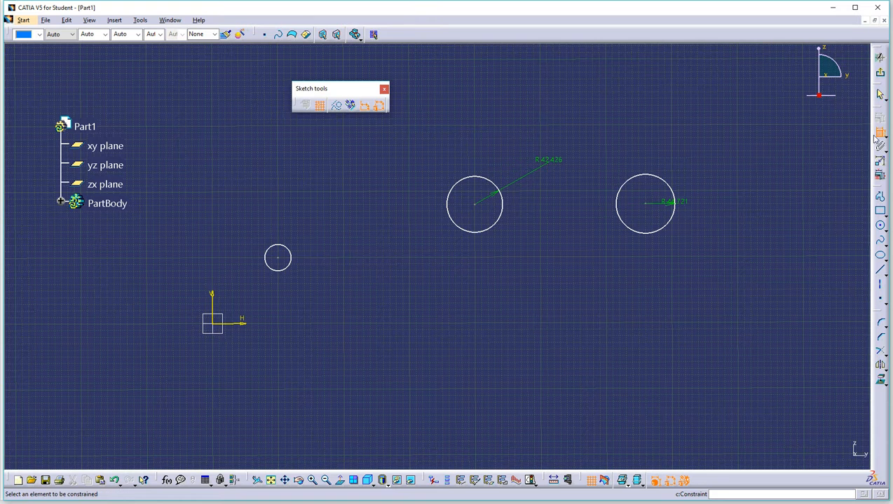
pyautogui.click(286, 261)
pyautogui.click(241, 324)
pyautogui.click(353, 289)
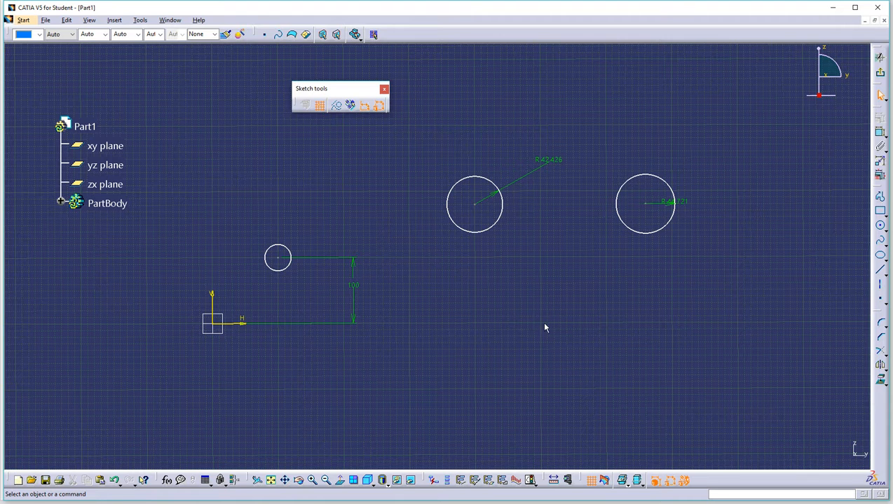
pyautogui.moveTo(731, 138); pyautogui.dragTo(228, 301)
pyautogui.press('Delete')
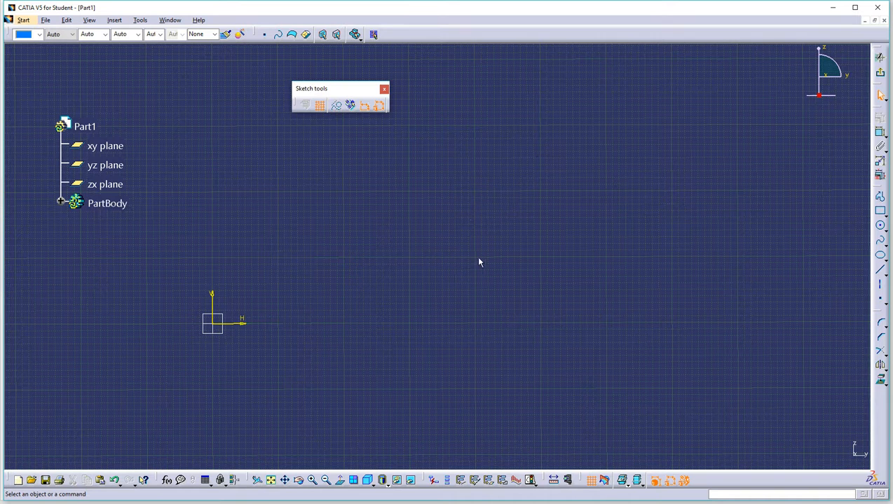
# - Sketch a rectangle about 430 by 180 mm with geometrical constraints off and automatic dimensional constraints on
pyautogui.click(880, 210)
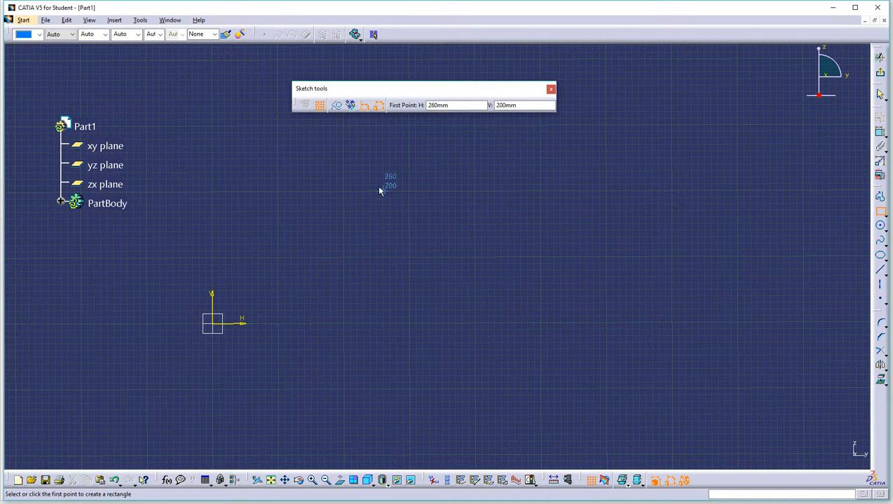
pyautogui.click(343, 171)
pyautogui.click(626, 289)
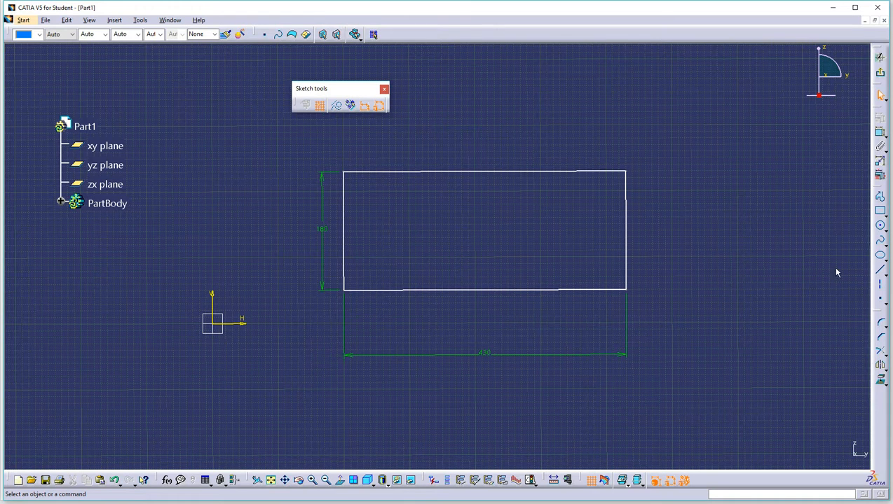
# - Round all four corners of the rectangle with a 20 mm radius
pyautogui.moveTo(332, 141)
pyautogui.mouseDown()
pyautogui.moveTo(524, 292)
pyautogui.moveTo(658, 302)
pyautogui.mouseUp()
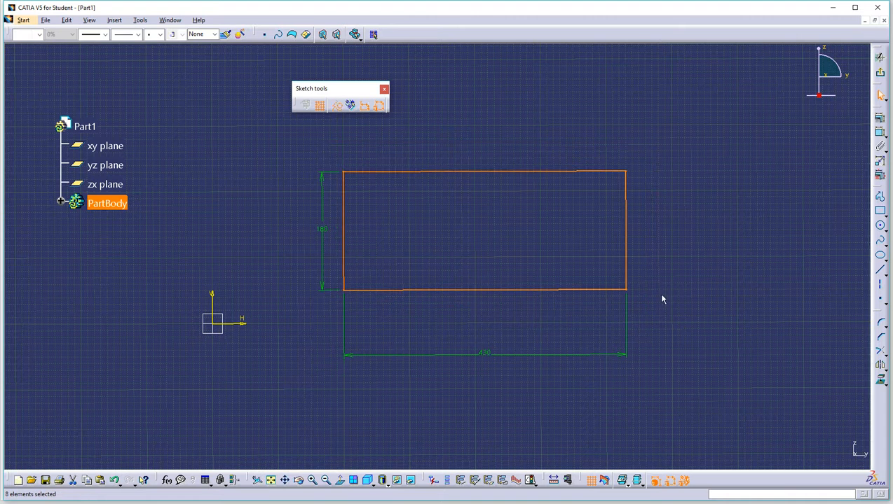
pyautogui.click(880, 323)
pyautogui.doubleClick(513, 105)
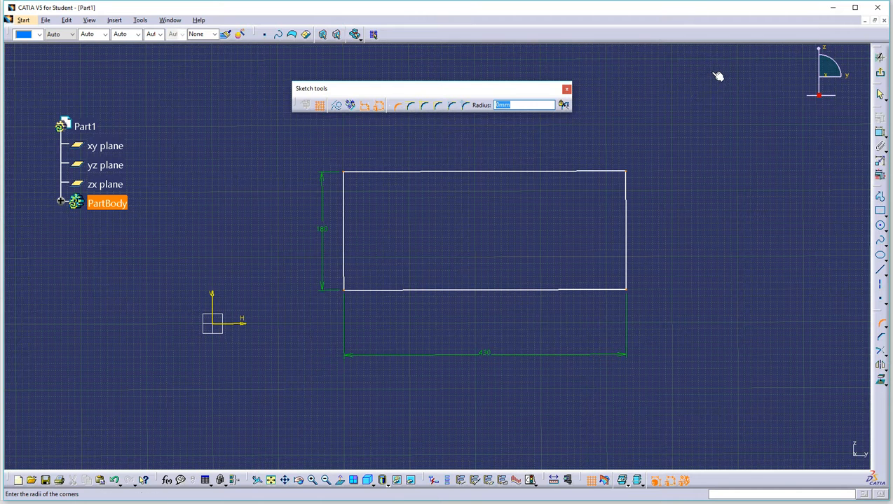
pyautogui.write('20')
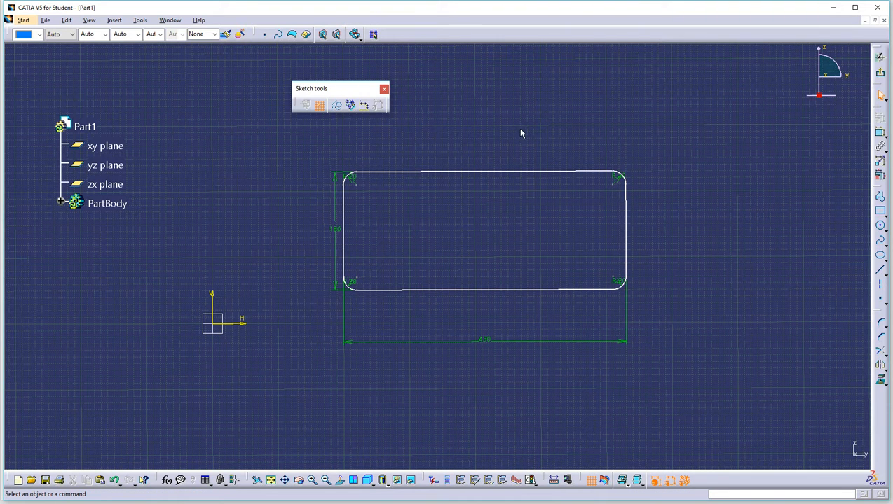
# - Exit the sketch and extrude the rounded rectangle as a pad with a length of 261 mm
pyautogui.click(882, 78)
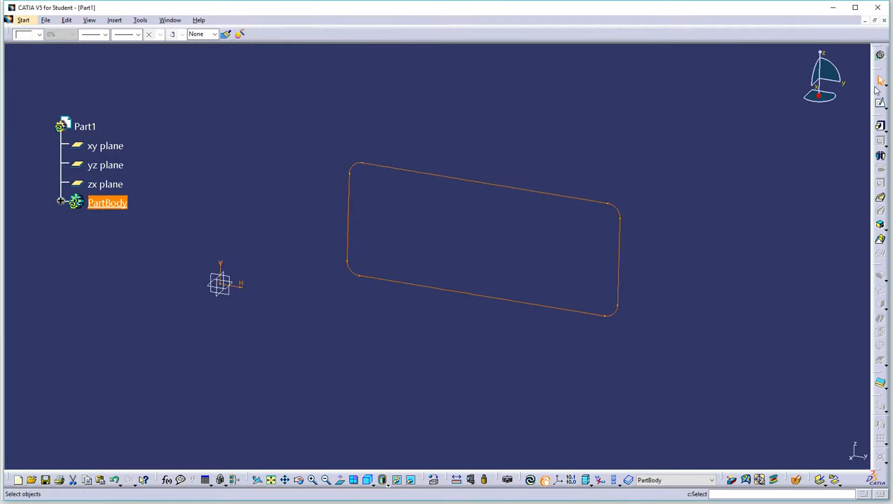
pyautogui.click(879, 128)
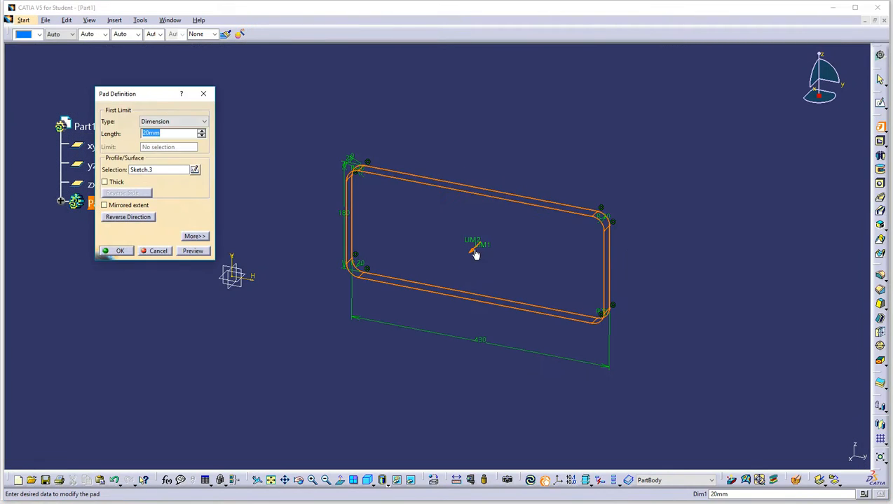
pyautogui.moveTo(482, 247); pyautogui.dragTo(414, 284)
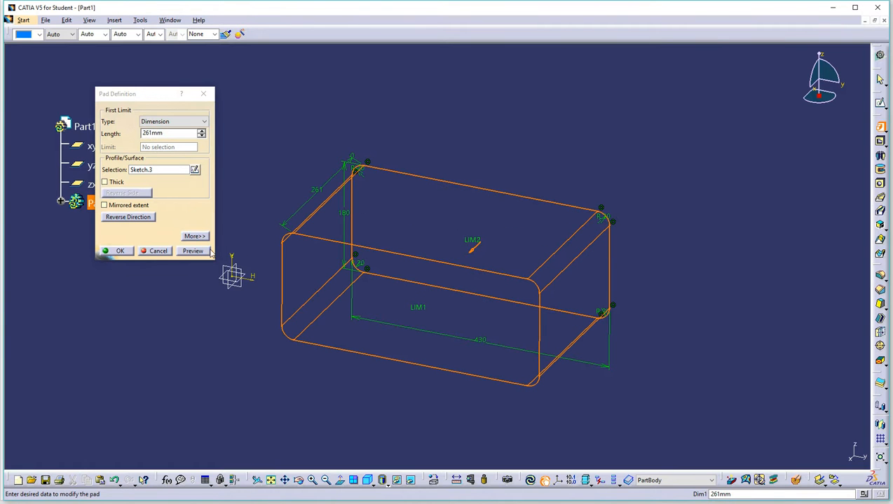
pyautogui.click(120, 251)
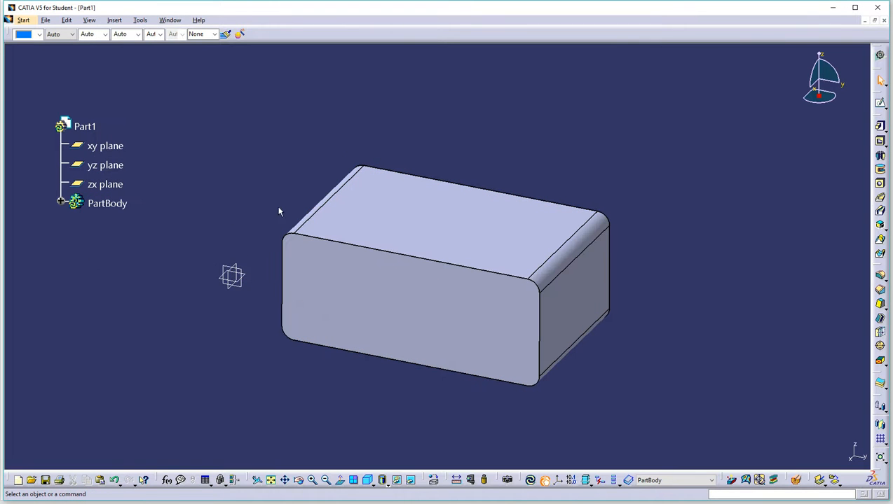
# - Edit the pad and shift its second limit away from the sketch plane, toward the first limit
pyautogui.click(92, 203)
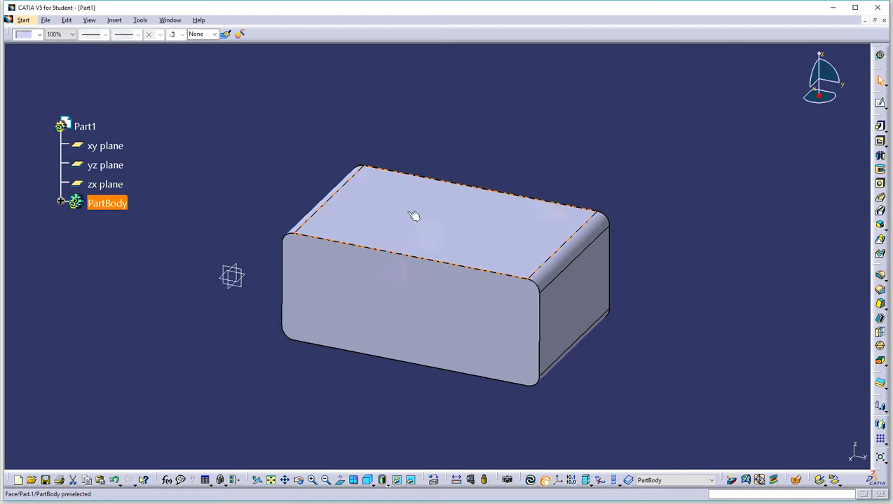
pyautogui.doubleClick(424, 208)
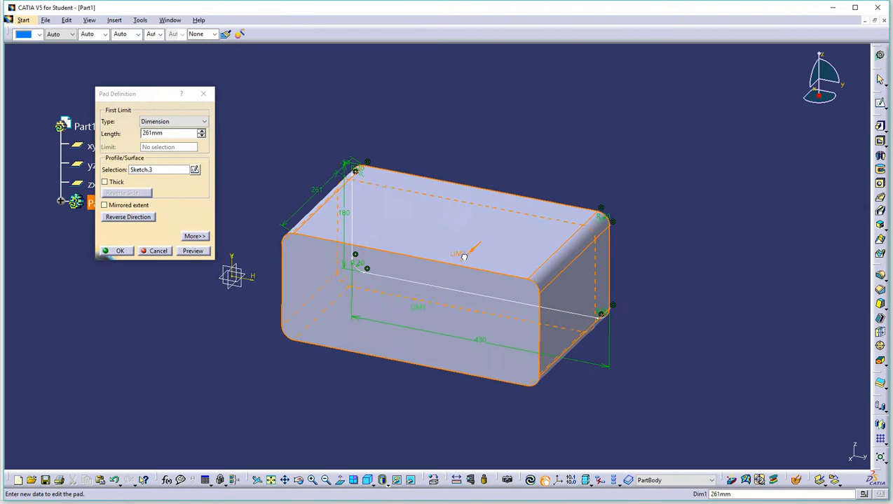
pyautogui.click(126, 255)
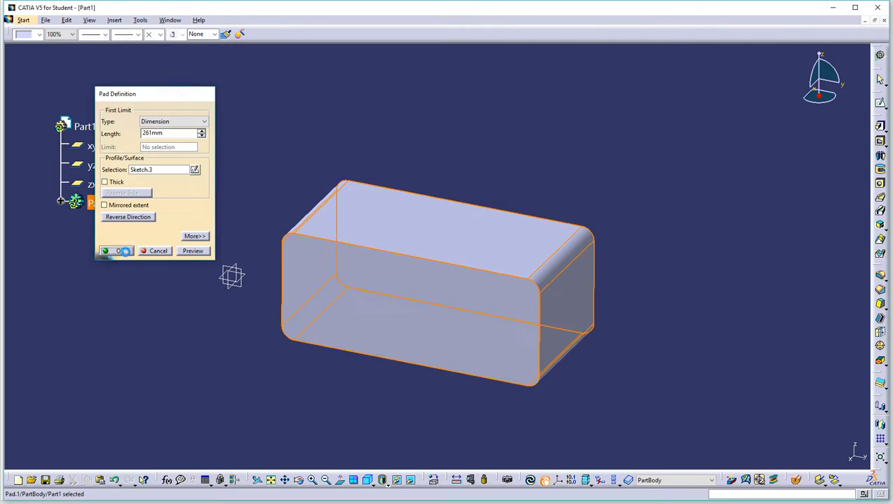
# - Show the pad's hidden Sketch.3 and open it for editing
pyautogui.click(60, 202)
pyautogui.rightClick(124, 241)
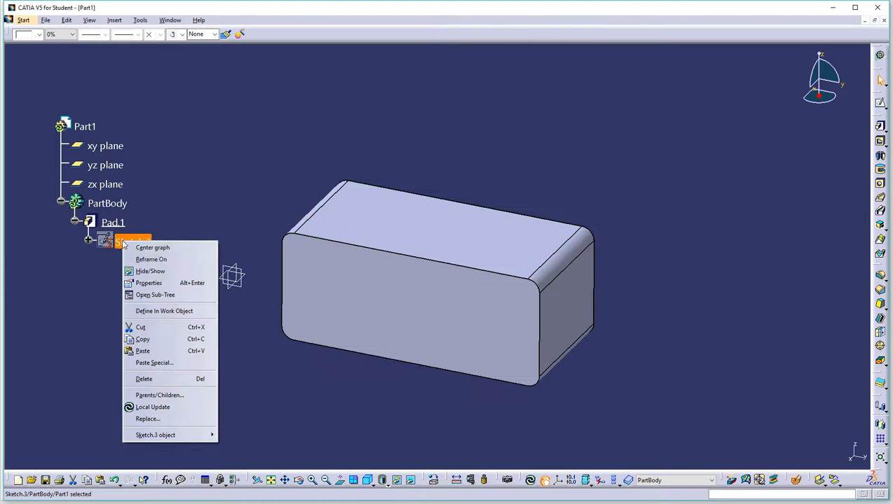
pyautogui.click(151, 272)
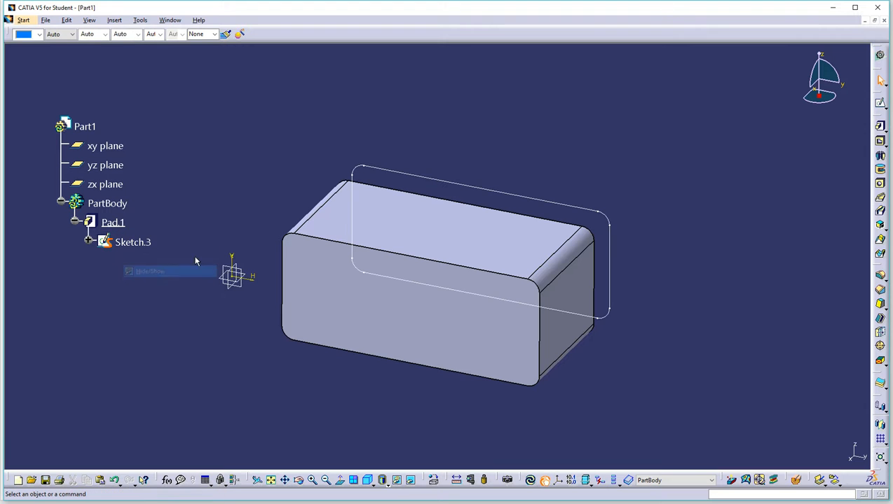
pyautogui.click(610, 233)
pyautogui.doubleClick(610, 233)
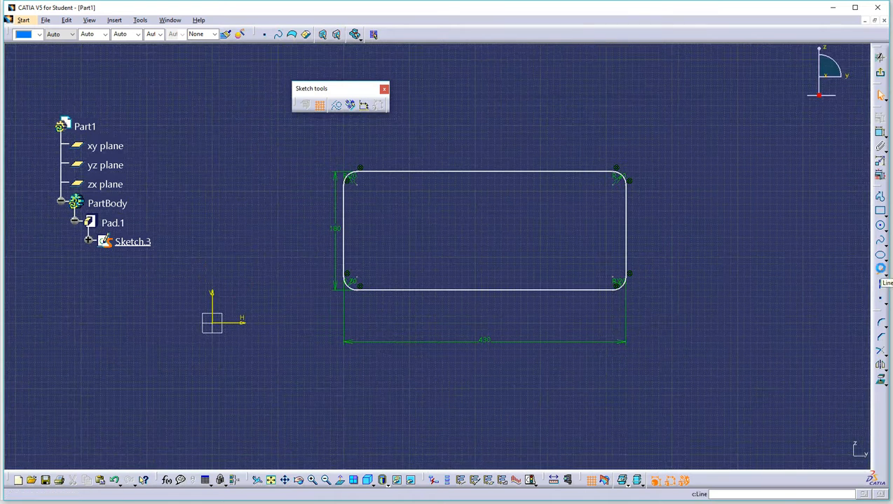
# - Sketch a line and move its endpoints so it slopes from the rounded rectangle's left side down to its right side
pyautogui.click(881, 269)
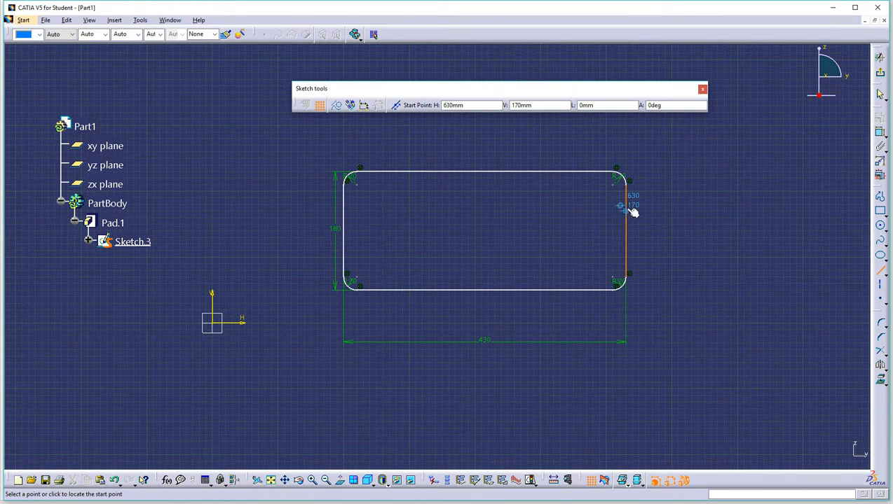
pyautogui.click(666, 204)
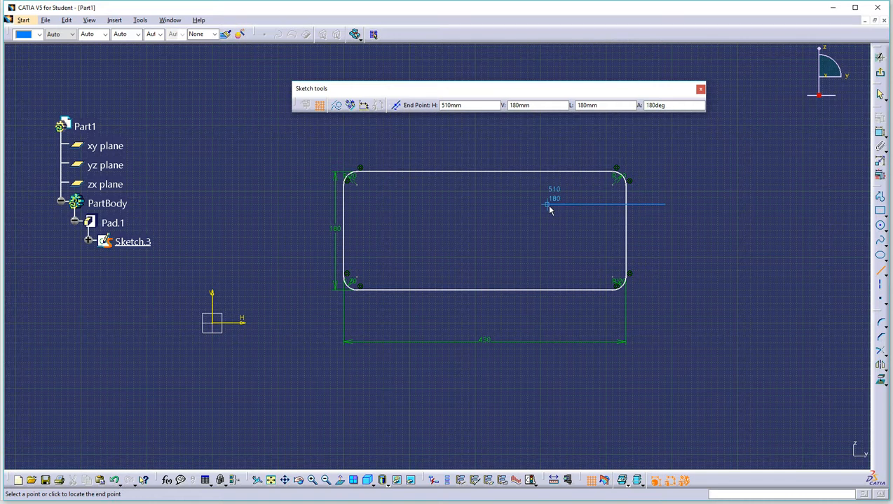
pyautogui.click(744, 160)
pyautogui.moveTo(726, 174)
pyautogui.mouseDown()
pyautogui.moveTo(686, 200)
pyautogui.moveTo(656, 203)
pyautogui.mouseUp()
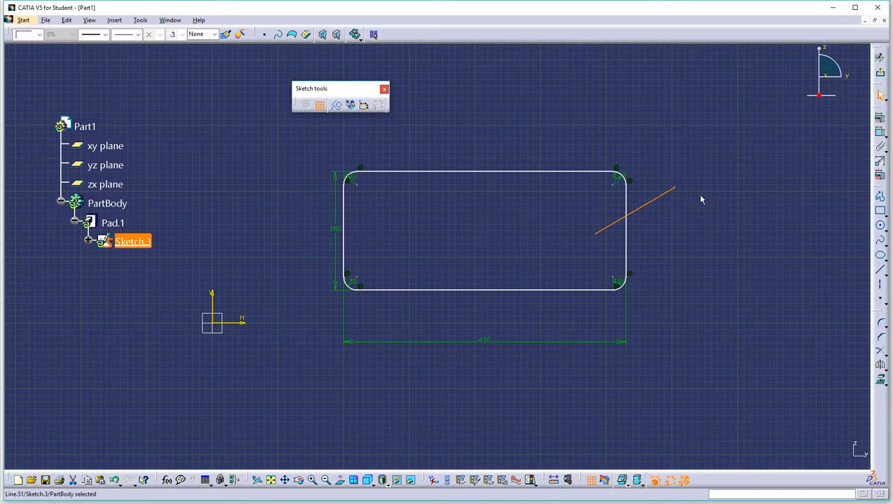
pyautogui.moveTo(680, 192); pyautogui.dragTo(625, 224)
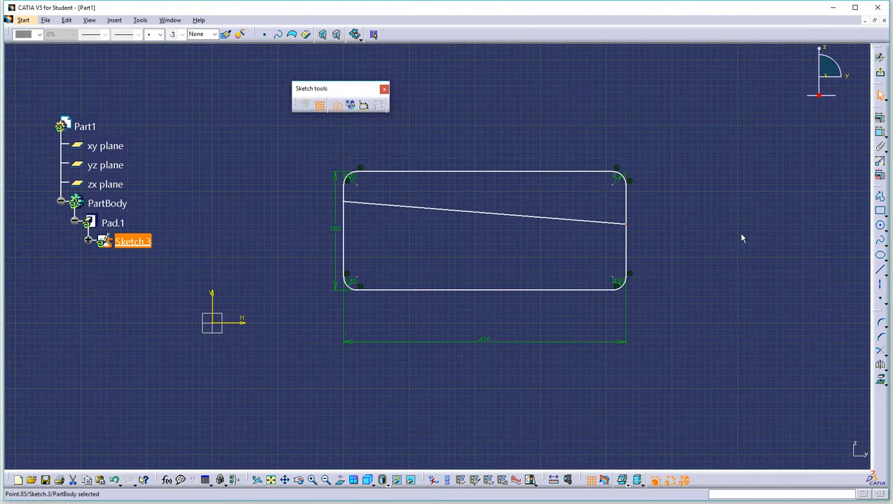
pyautogui.click(818, 238)
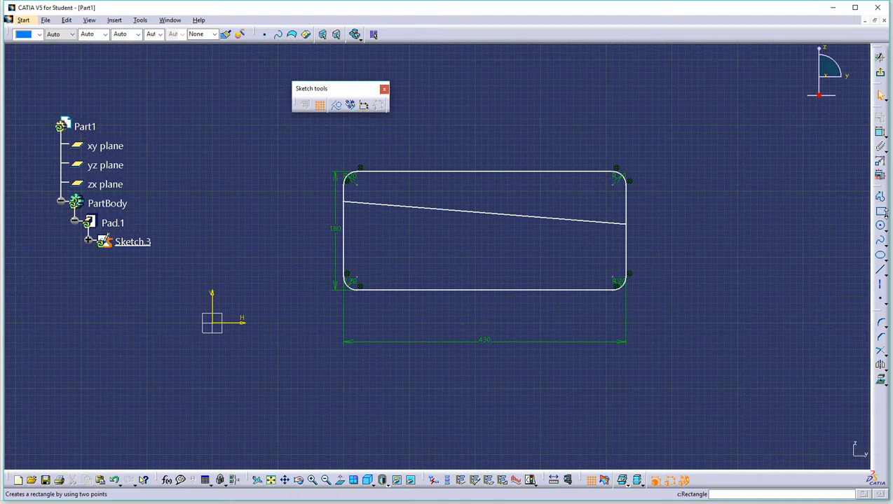
# - Sketch a centered parallelogram based on the sloping line and the rectangle's right side
pyautogui.click(885, 215)
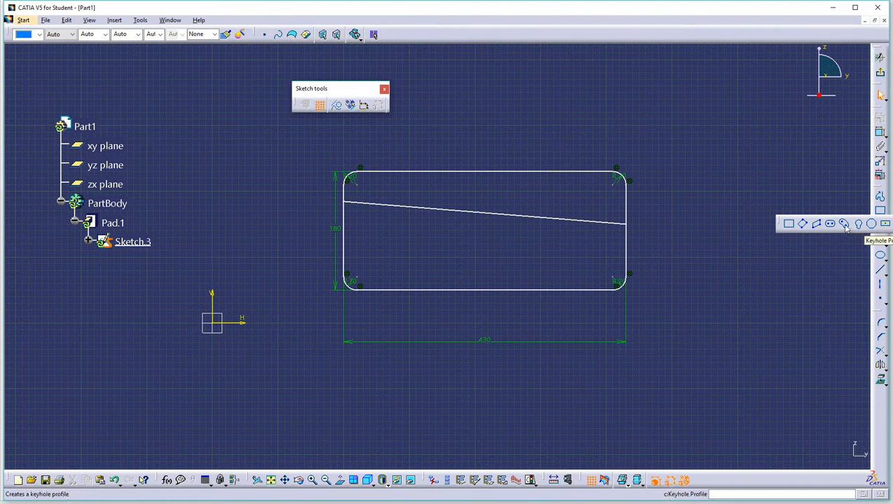
pyautogui.click(885, 223)
pyautogui.click(521, 216)
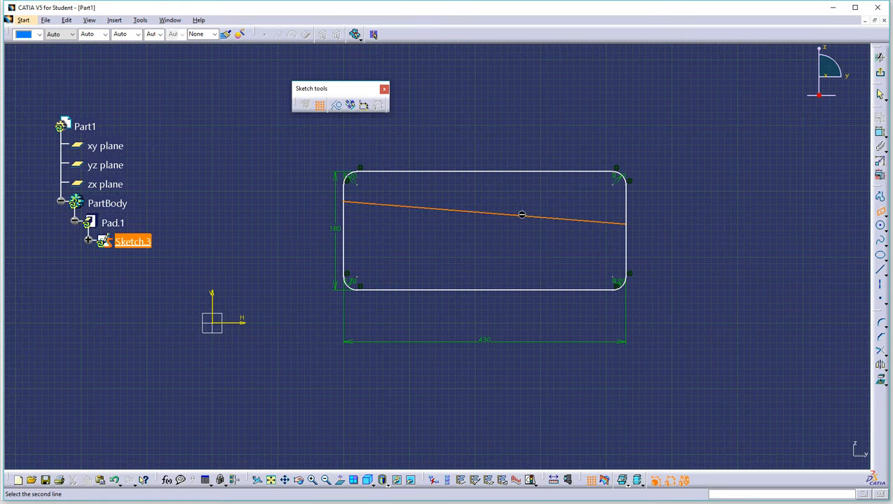
pyautogui.click(629, 210)
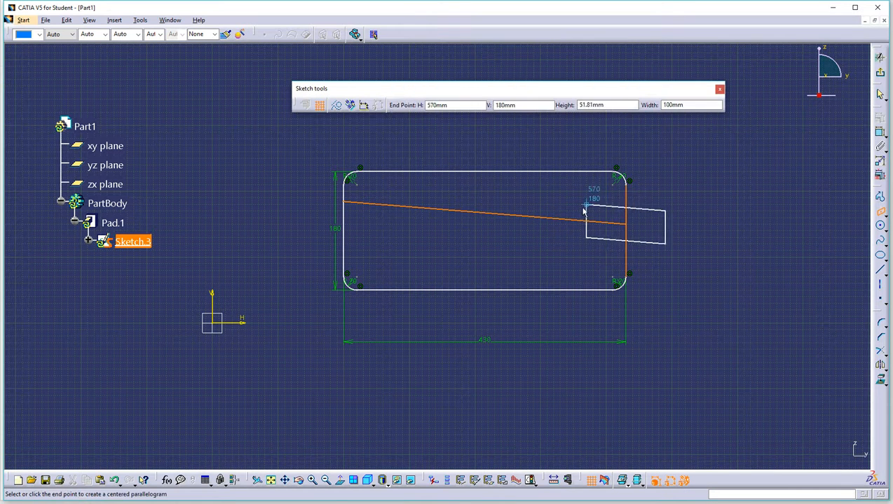
pyautogui.click(549, 208)
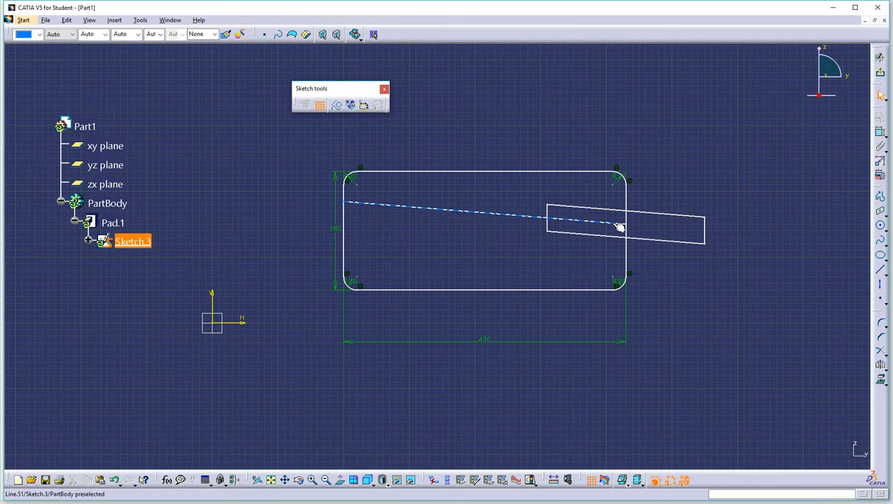
# - Move both ends of the sloping line inside the rectangle so it rises to the right, and delete the parallelogram
pyautogui.moveTo(344, 202); pyautogui.dragTo(372, 256)
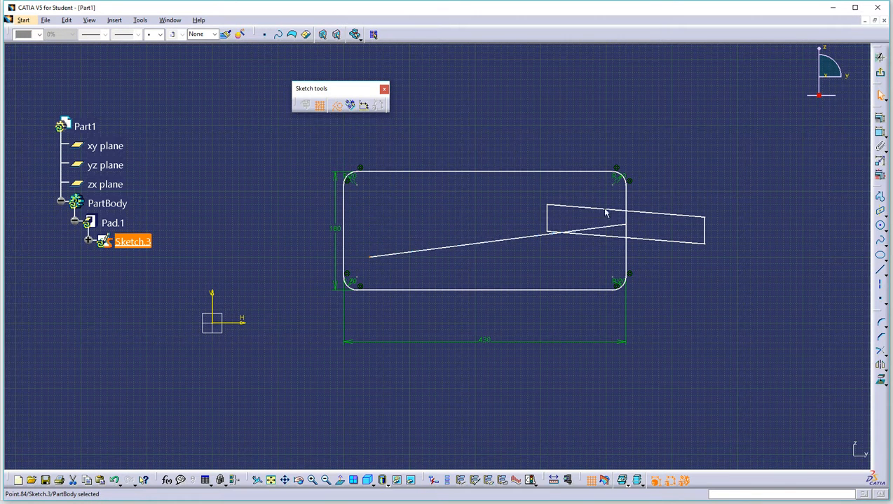
pyautogui.moveTo(629, 229)
pyautogui.mouseDown()
pyautogui.moveTo(587, 208)
pyautogui.moveTo(533, 204)
pyautogui.mouseUp()
pyautogui.moveTo(742, 218); pyautogui.dragTo(540, 254)
pyautogui.press('Delete')
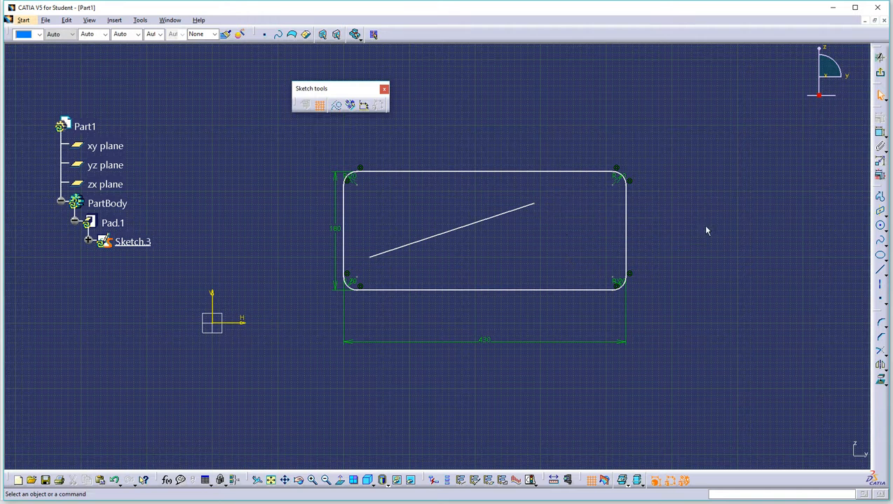
# - Sketch a second, steeper line about 98 mm long crossing the sloping line inside the rectangle
pyautogui.click(880, 270)
pyautogui.click(480, 200)
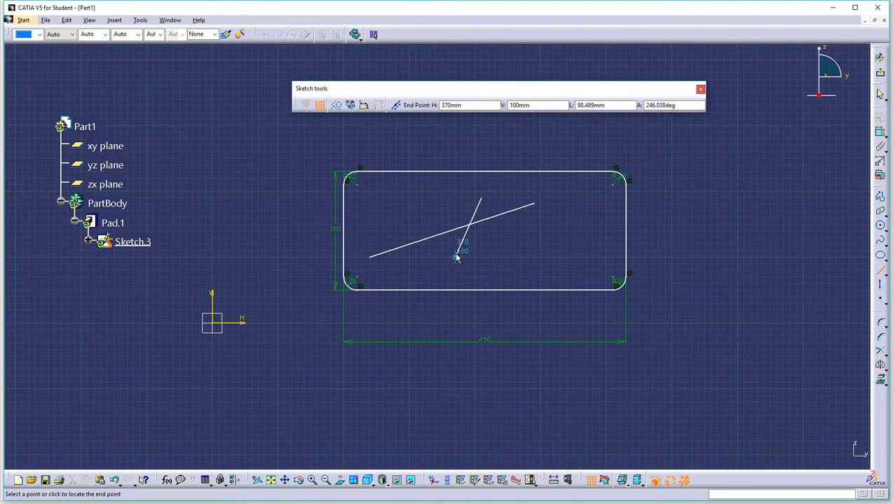
pyautogui.click(456, 256)
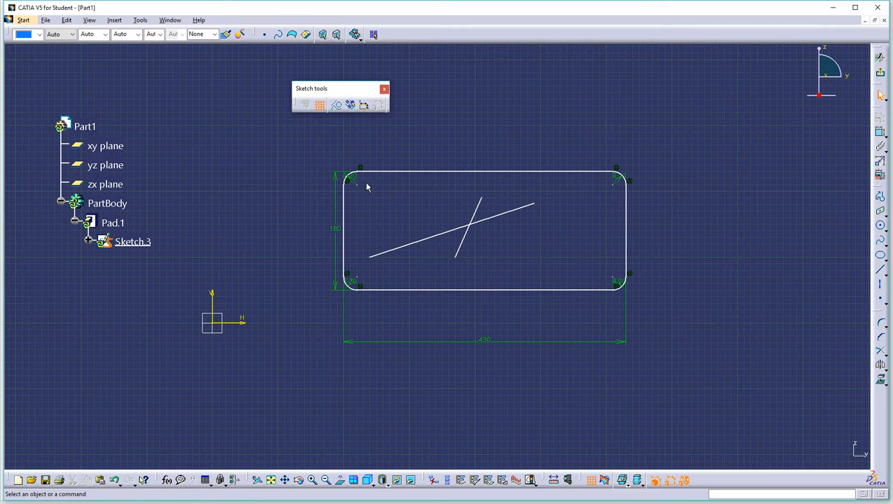
# - Convert both crossing lines inside the rectangle to construction elements
pyautogui.click(412, 247)
pyautogui.click(337, 105)
pyautogui.click(479, 207)
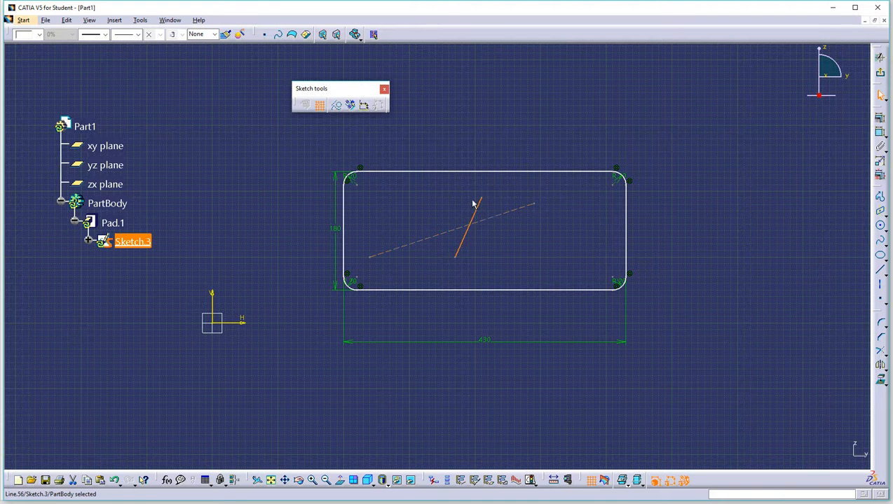
pyautogui.click(337, 105)
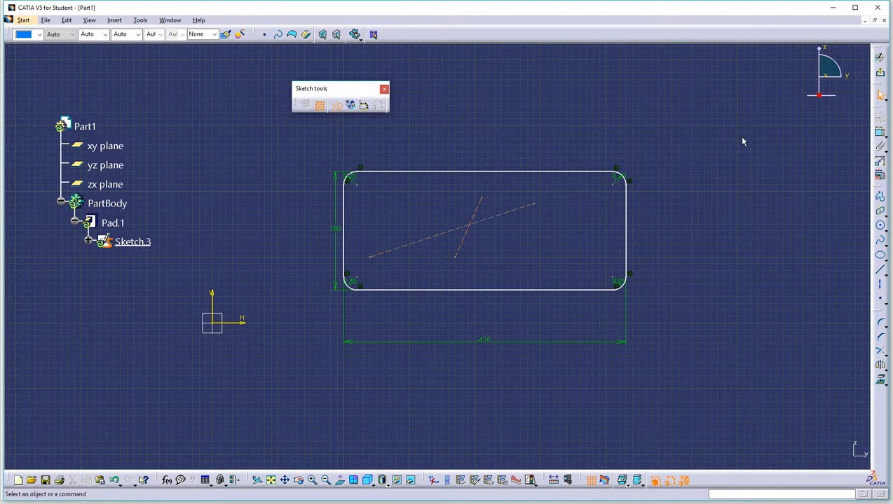
pyautogui.click(881, 212)
pyautogui.click(519, 212)
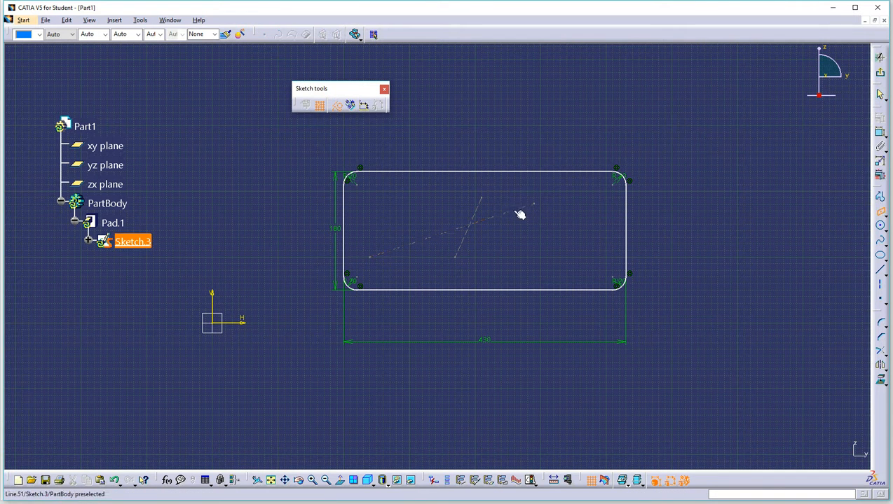
pyautogui.click(478, 210)
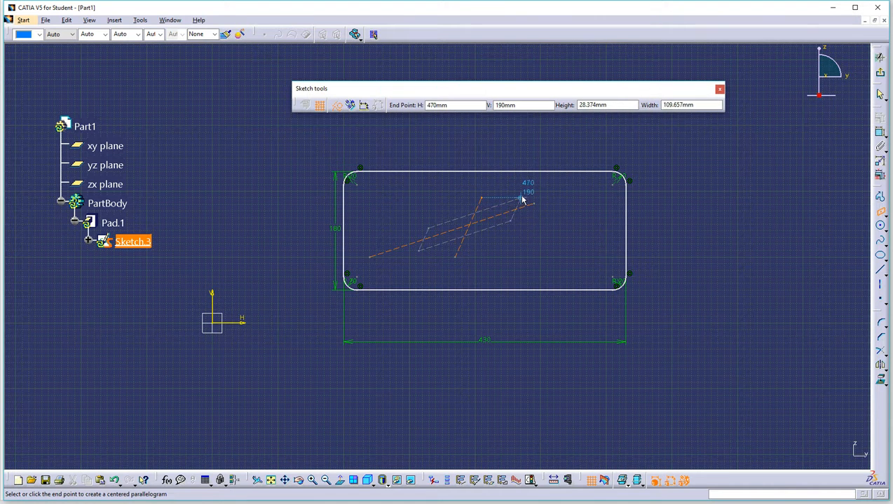
# - Switch to standard elements and sketch a centered parallelogram on the two crossing construction lines, about 91 mm wide and 35 mm high
pyautogui.click(337, 105)
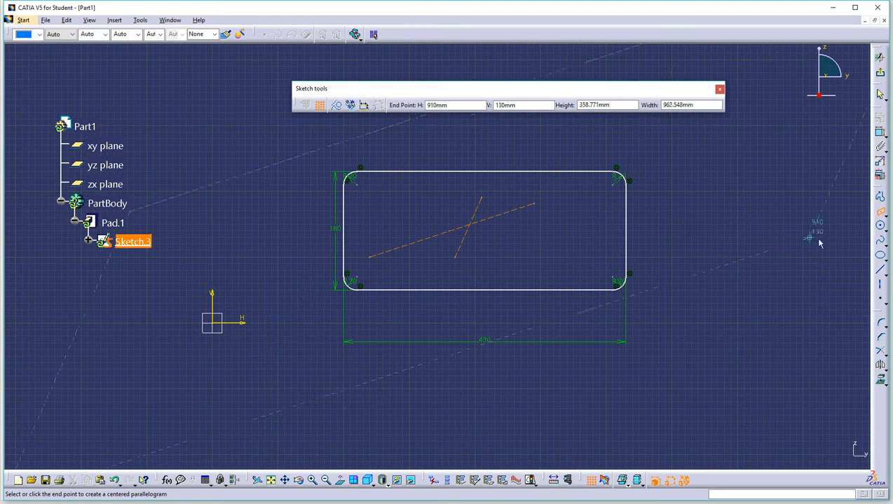
pyautogui.click(879, 215)
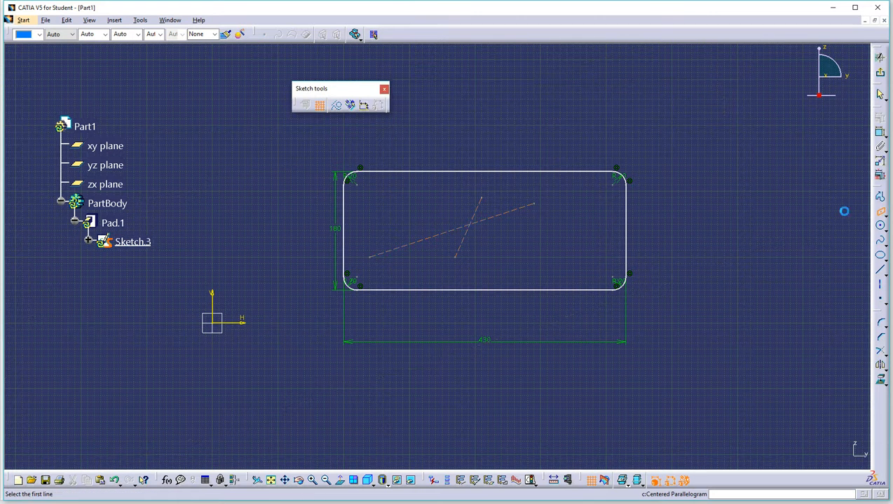
pyautogui.click(502, 214)
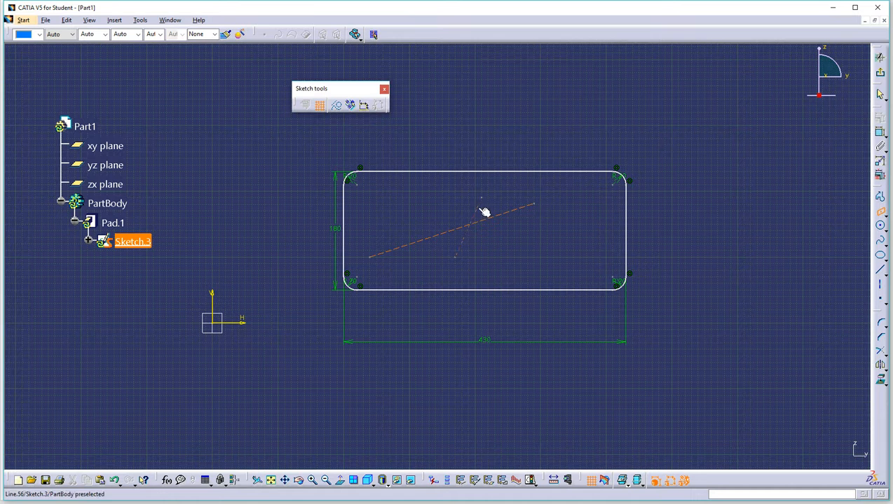
pyautogui.click(480, 209)
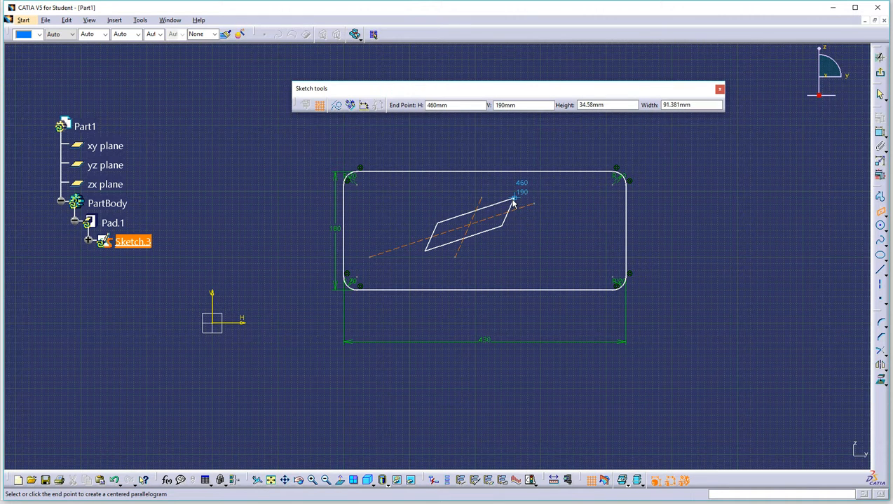
pyautogui.click(513, 202)
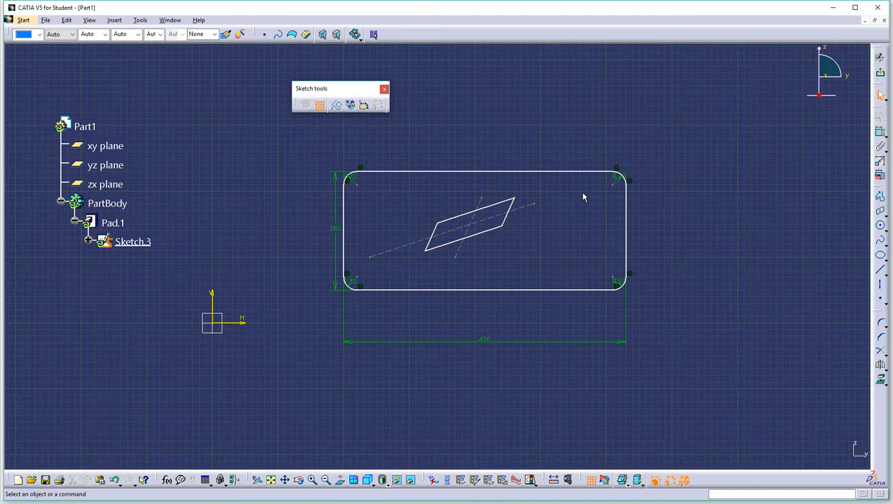
# - Exit the sketch and update the part so the pad is rebuilt with the parallelogram as an inner profile
pyautogui.click(881, 74)
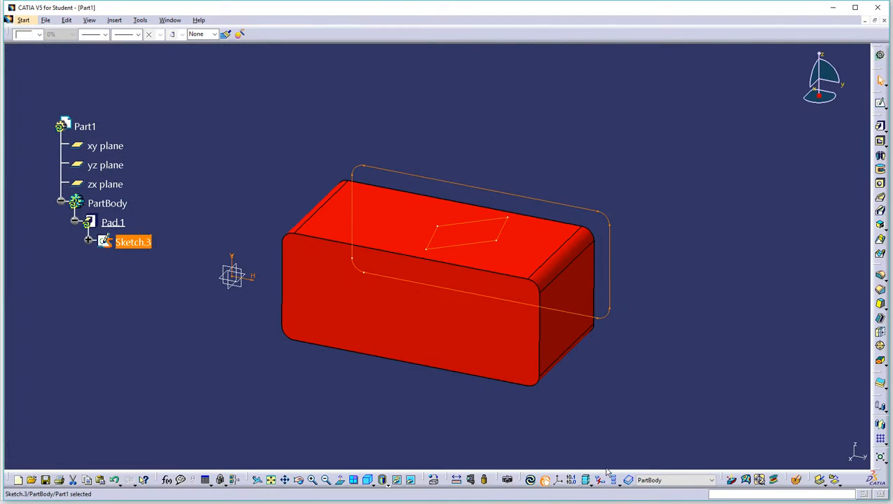
pyautogui.click(529, 480)
pyautogui.moveTo(653, 299); pyautogui.dragTo(576, 303, button='middle')
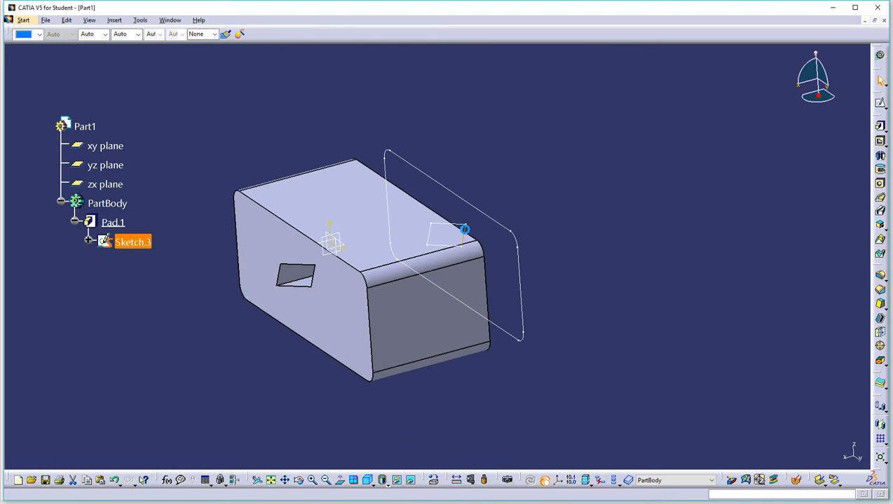
# - Reopen the pad's sketch and draw a vertical axis to the right of the rounded rectangle, about as long as the rectangle is high
pyautogui.doubleClick(464, 230)
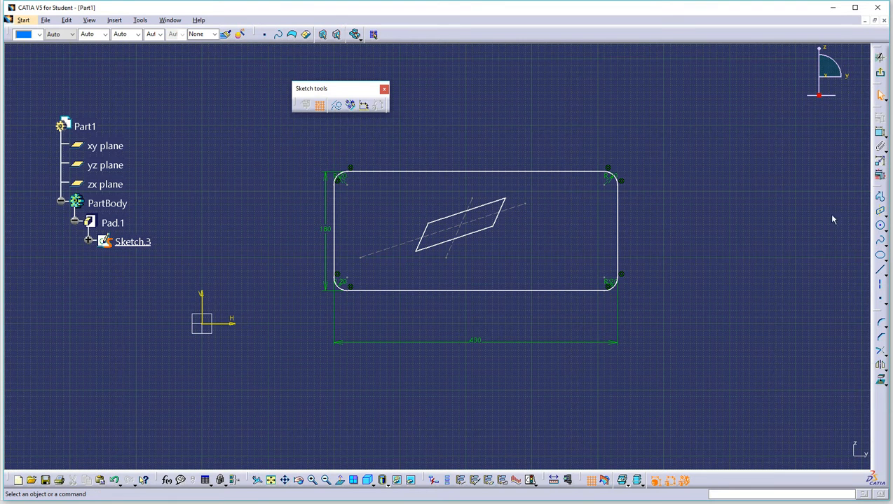
pyautogui.click(881, 289)
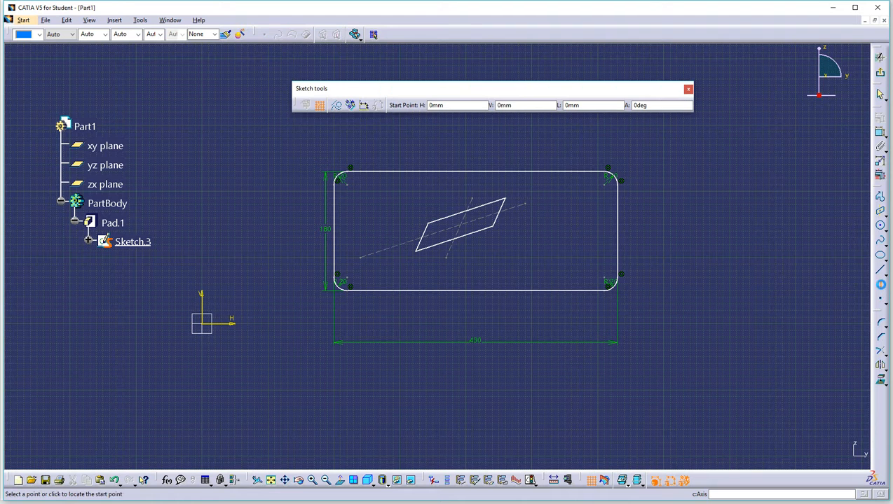
pyautogui.click(691, 172)
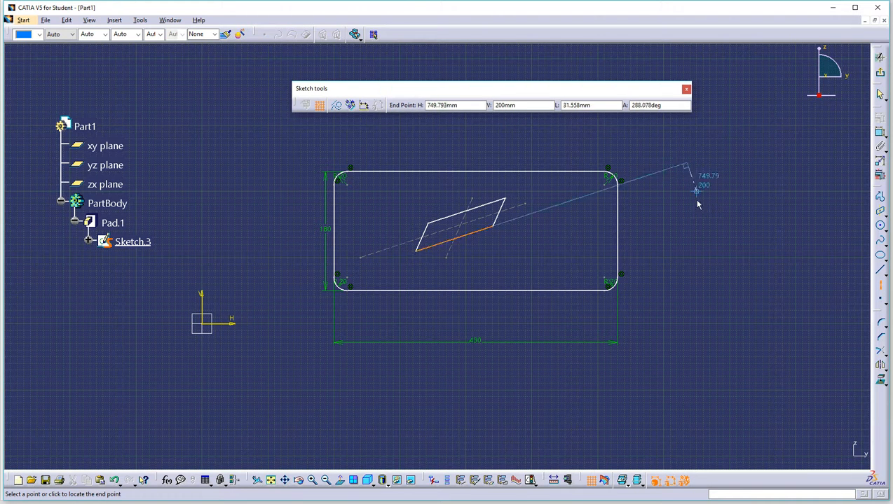
pyautogui.click(694, 290)
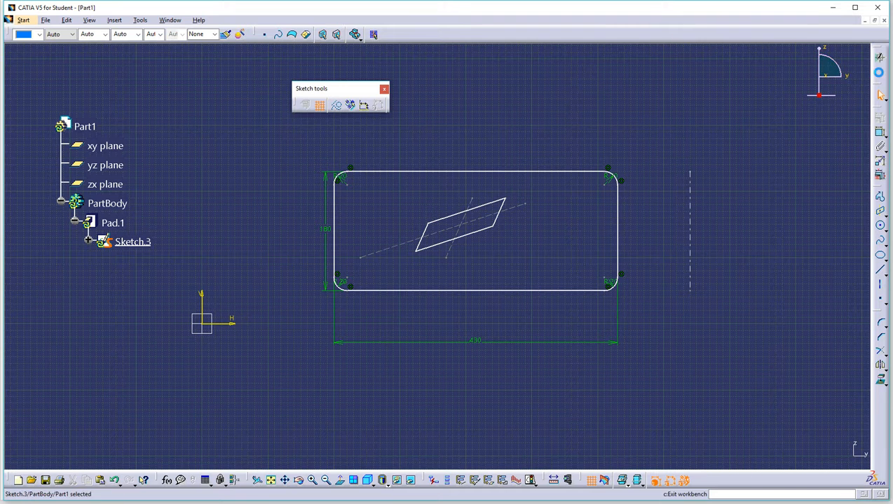
# - Leave the sketch containing the new axis and update the pad
pyautogui.click(880, 58)
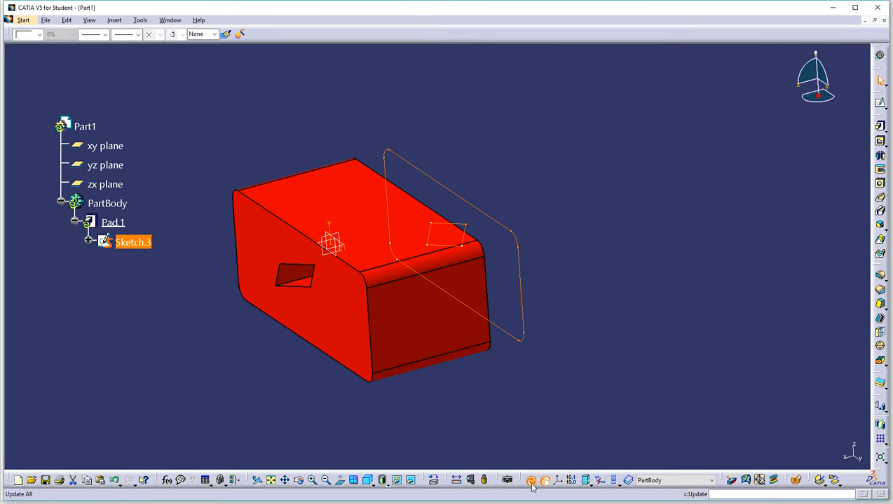
pyautogui.click(531, 481)
pyautogui.click(578, 358)
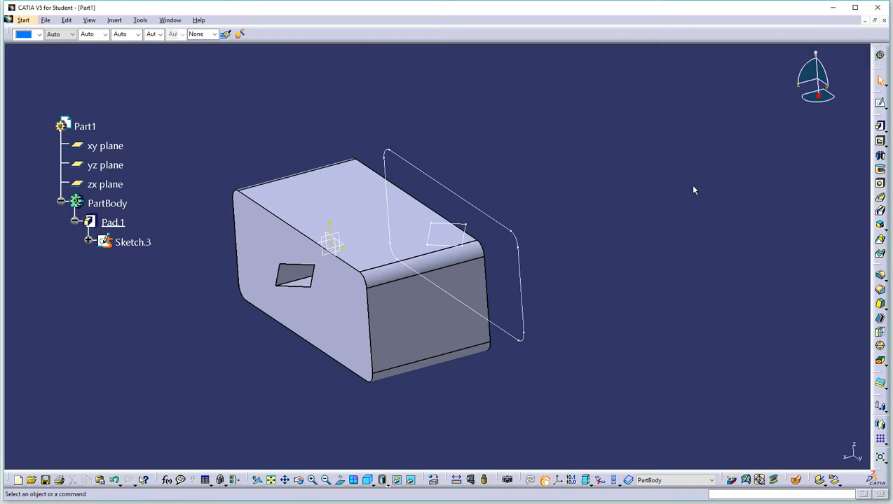
# - Delete Pad.1 while keeping its sketch, without deleting exclusive parents
pyautogui.click(112, 224)
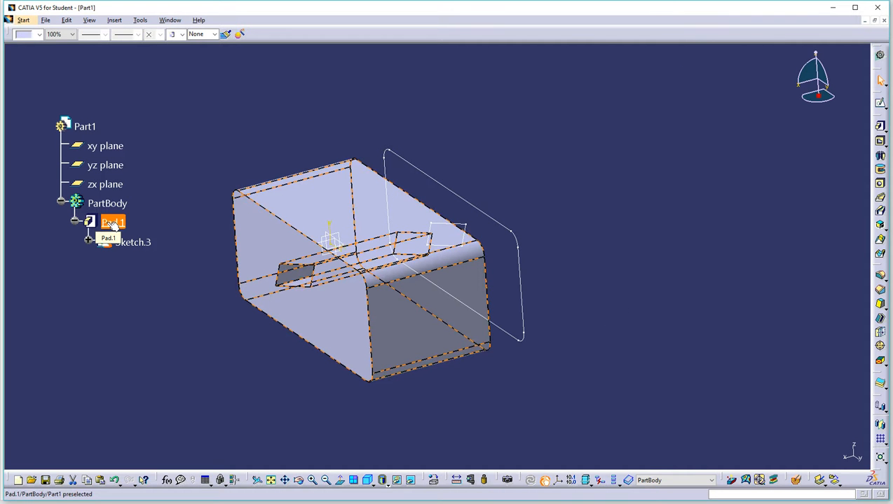
pyautogui.press('Delete')
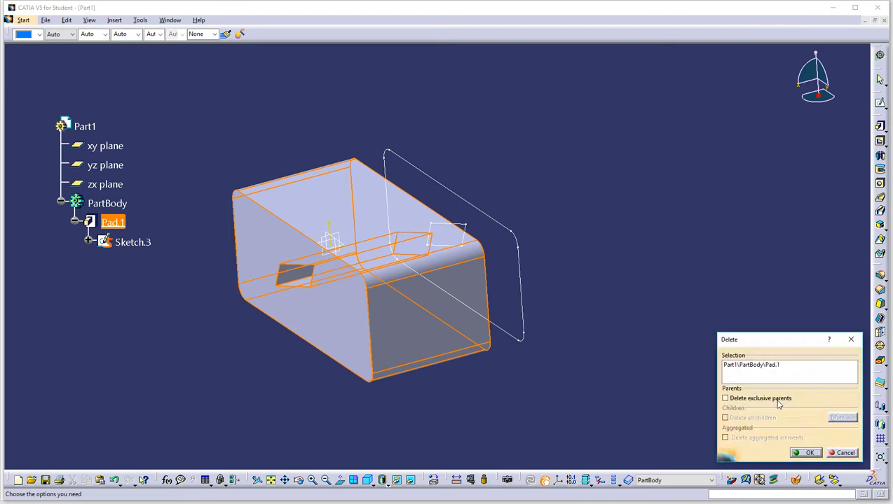
pyautogui.click(807, 453)
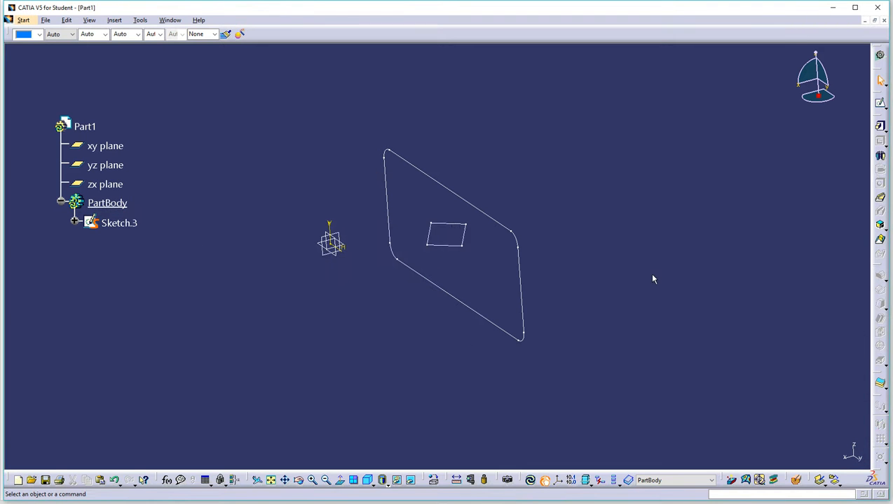
# - Create a shaft from Sketch.3 about its sketch axis, with a first angle of 98deg and a second angle of 0deg
pyautogui.click(881, 157)
pyautogui.click(511, 231)
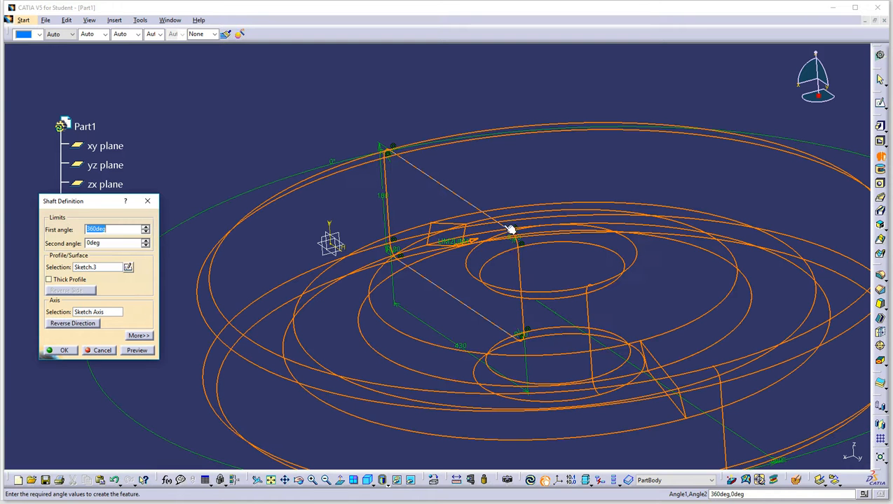
pyautogui.moveTo(342, 259)
pyautogui.mouseDown(button='middle')
pyautogui.moveTo(341, 188)
pyautogui.moveTo(341, 258)
pyautogui.mouseUp(button='middle')
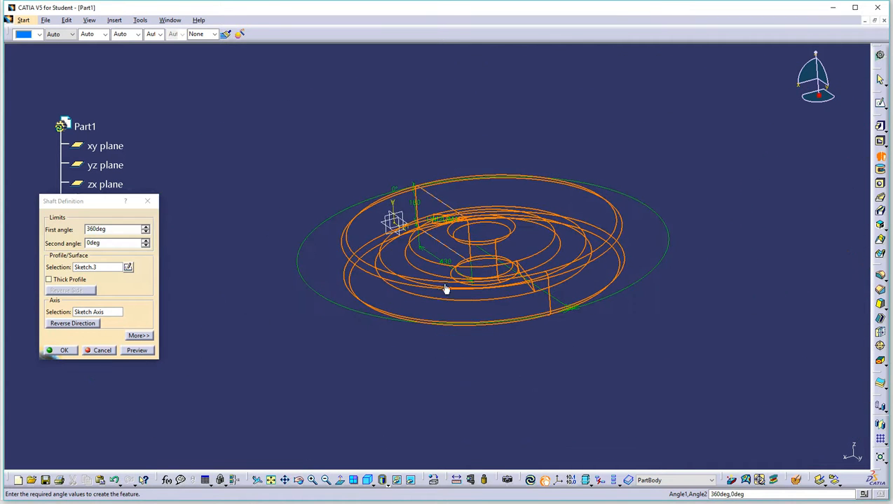
pyautogui.moveTo(452, 229); pyautogui.dragTo(602, 234)
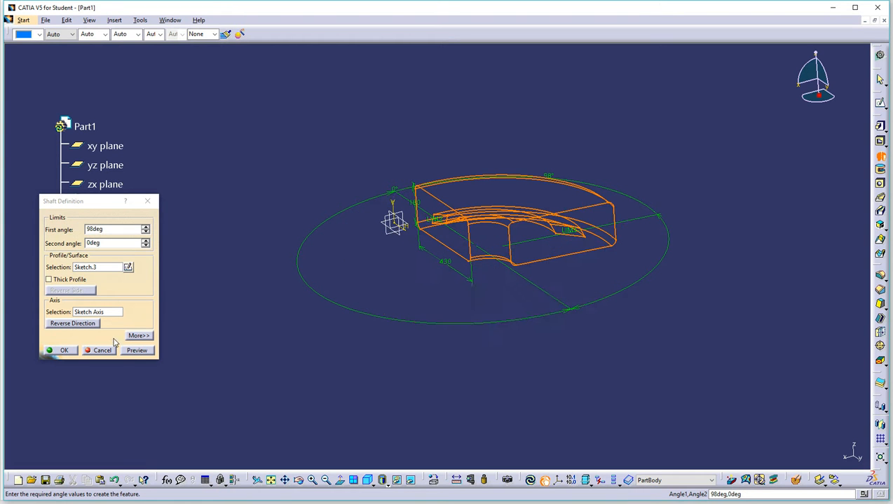
pyautogui.click(63, 351)
pyautogui.moveTo(406, 289); pyautogui.dragTo(440, 298, button='middle')
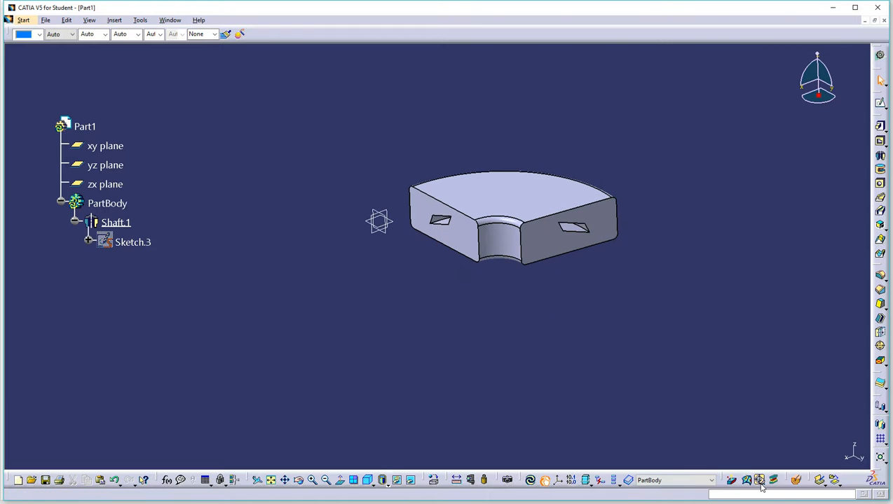